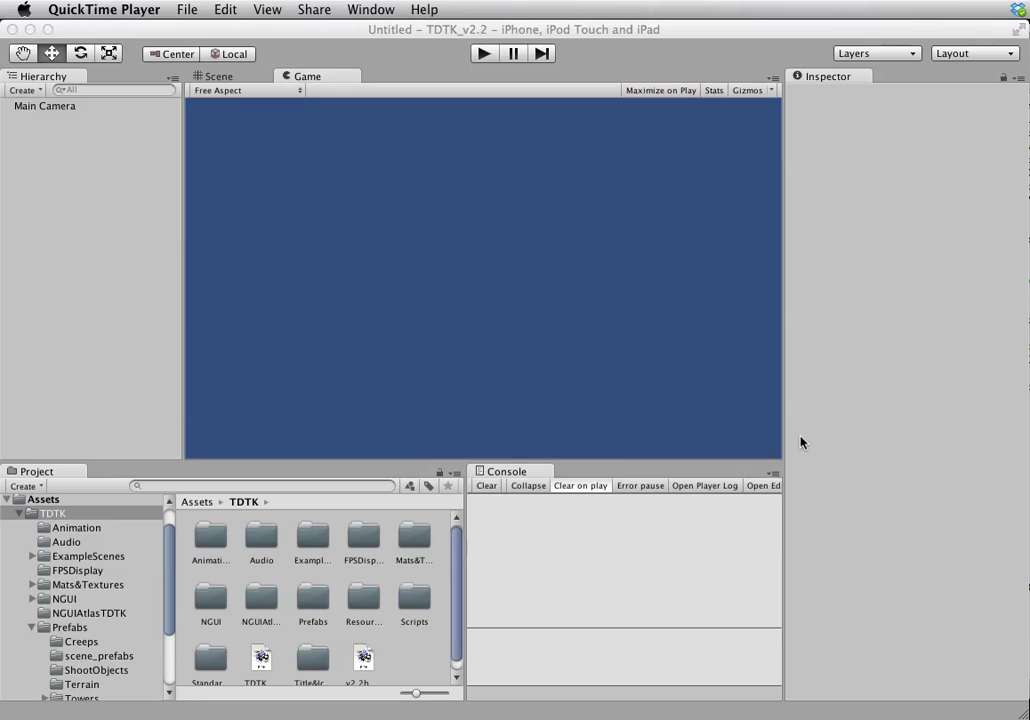
Generate a new TDTK linear path scene.
click(668, 80)
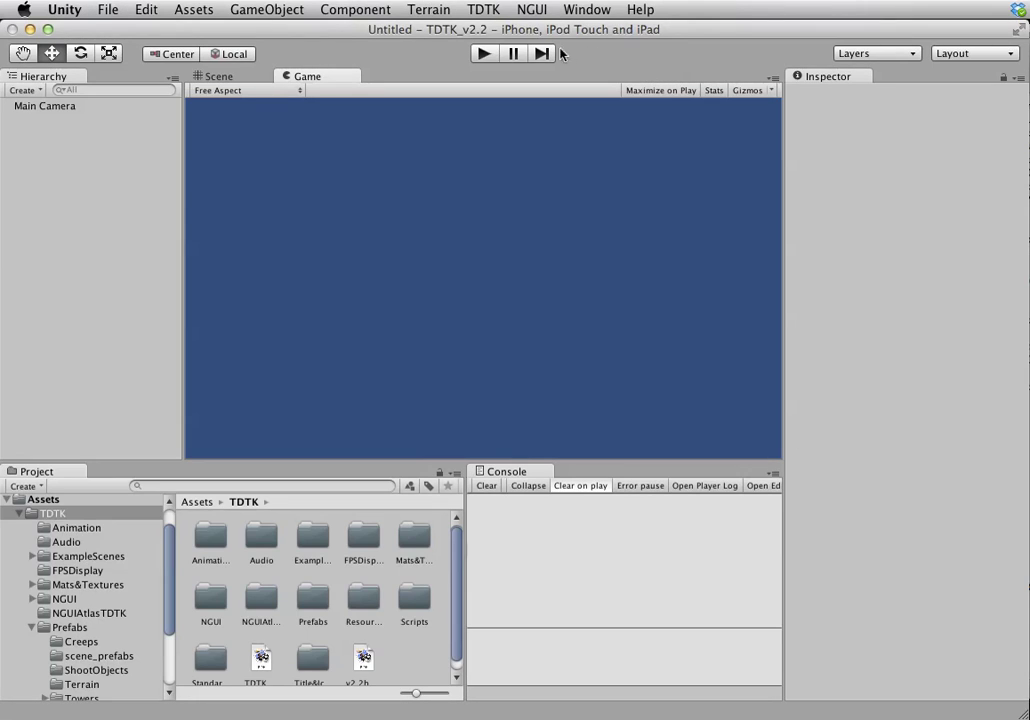
click(481, 11)
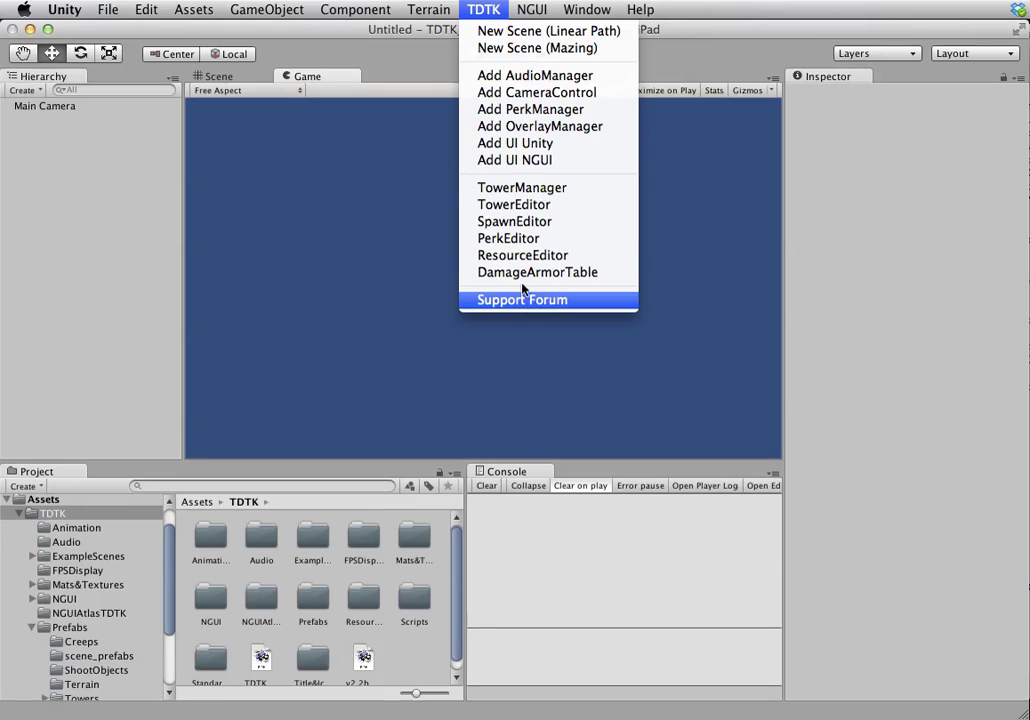
click(515, 31)
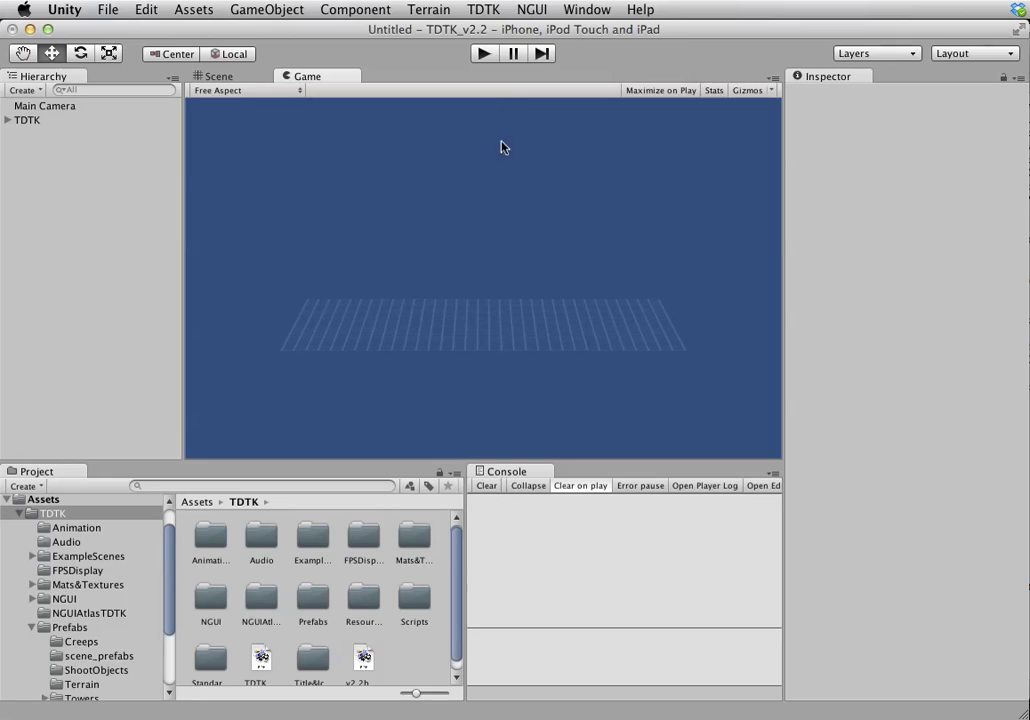
Expand the TDTK object and disable every tower in BuildManager's tower list.
click(7, 120)
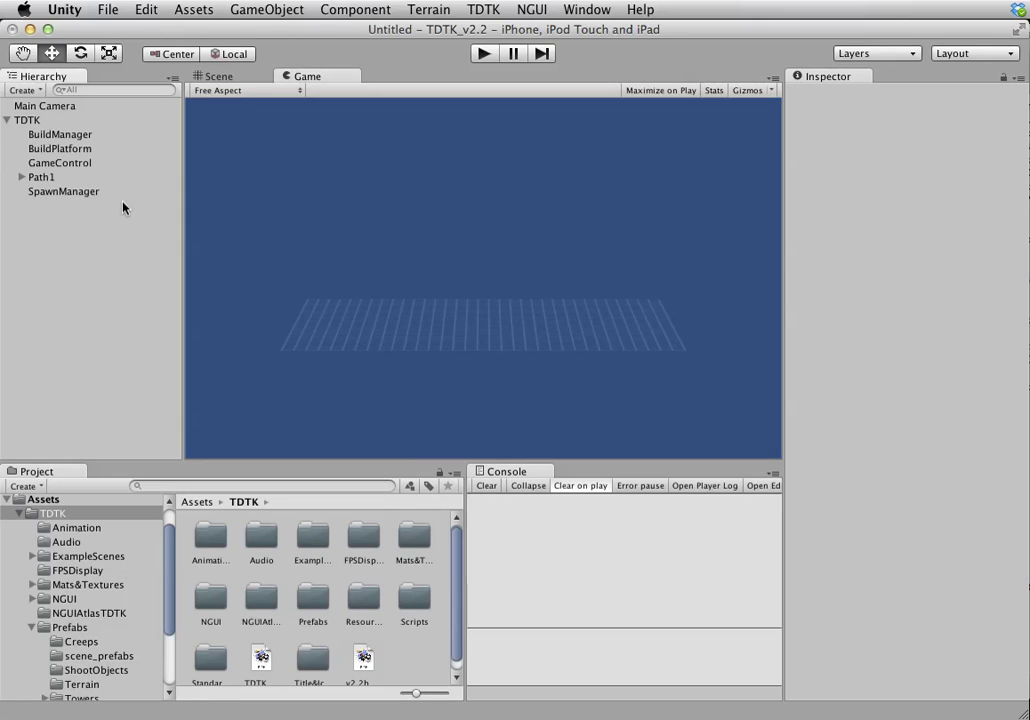
click(80, 136)
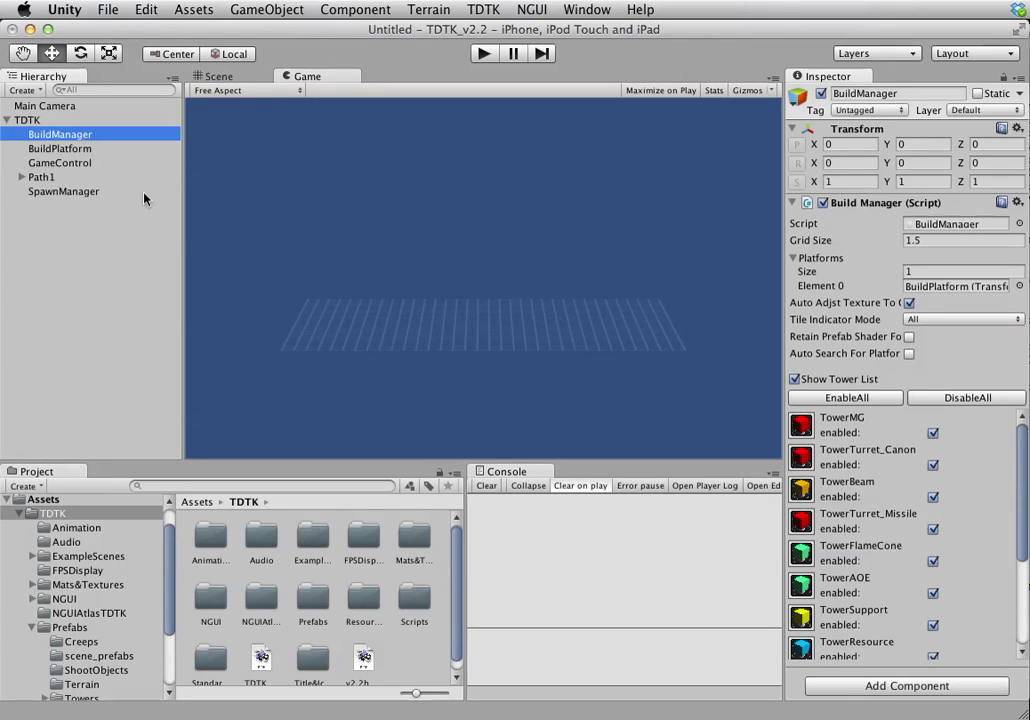
click(933, 433)
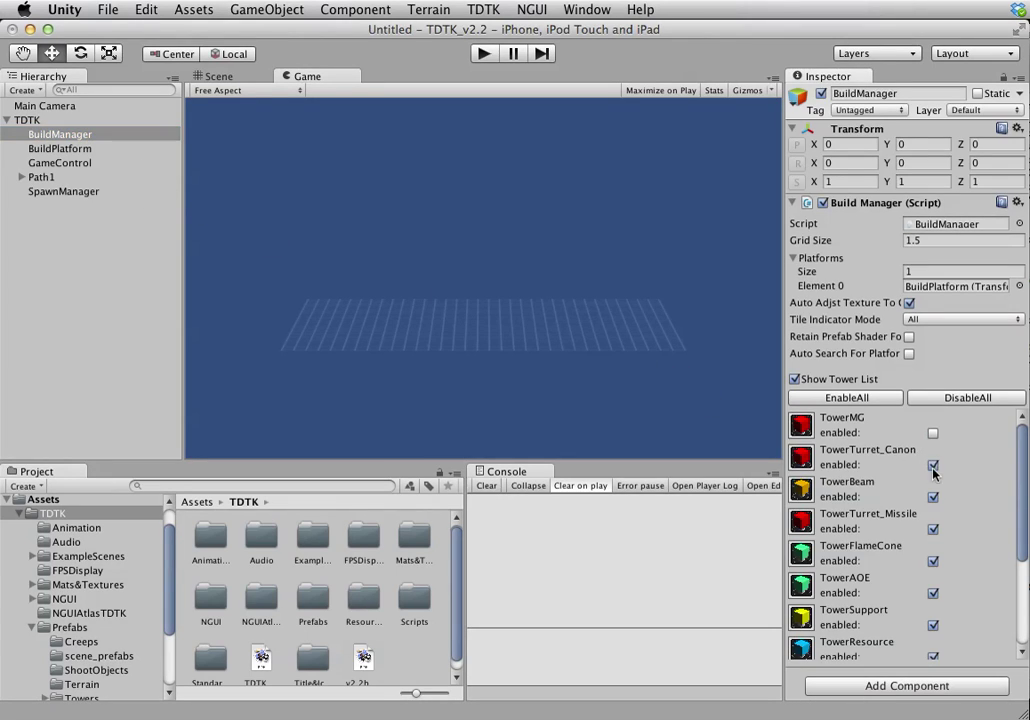
click(937, 399)
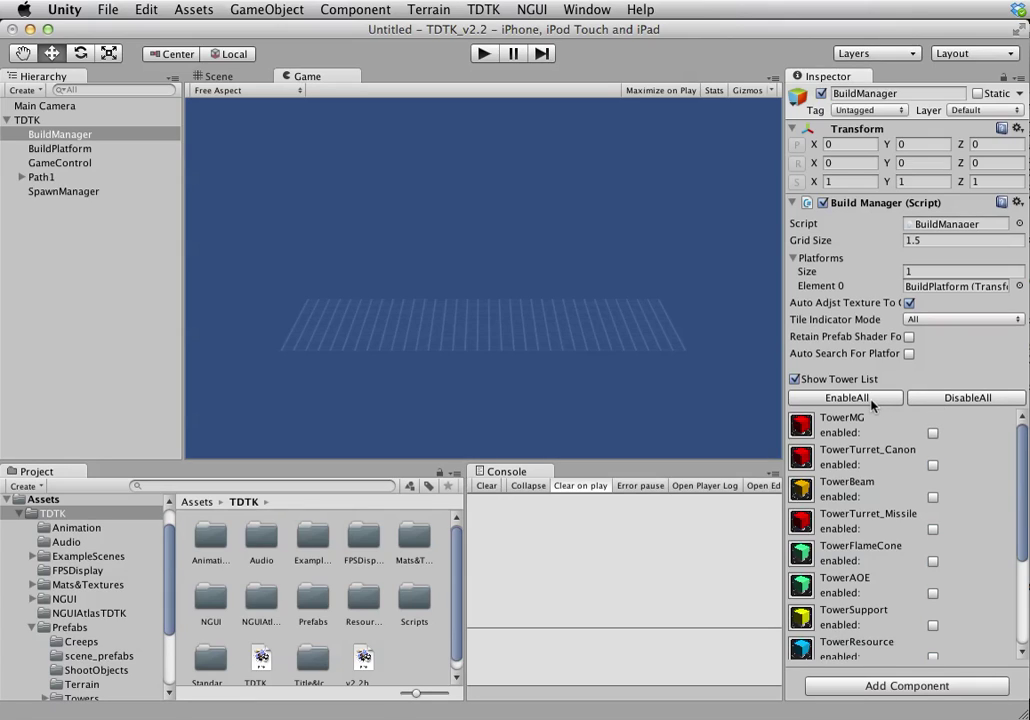
click(872, 400)
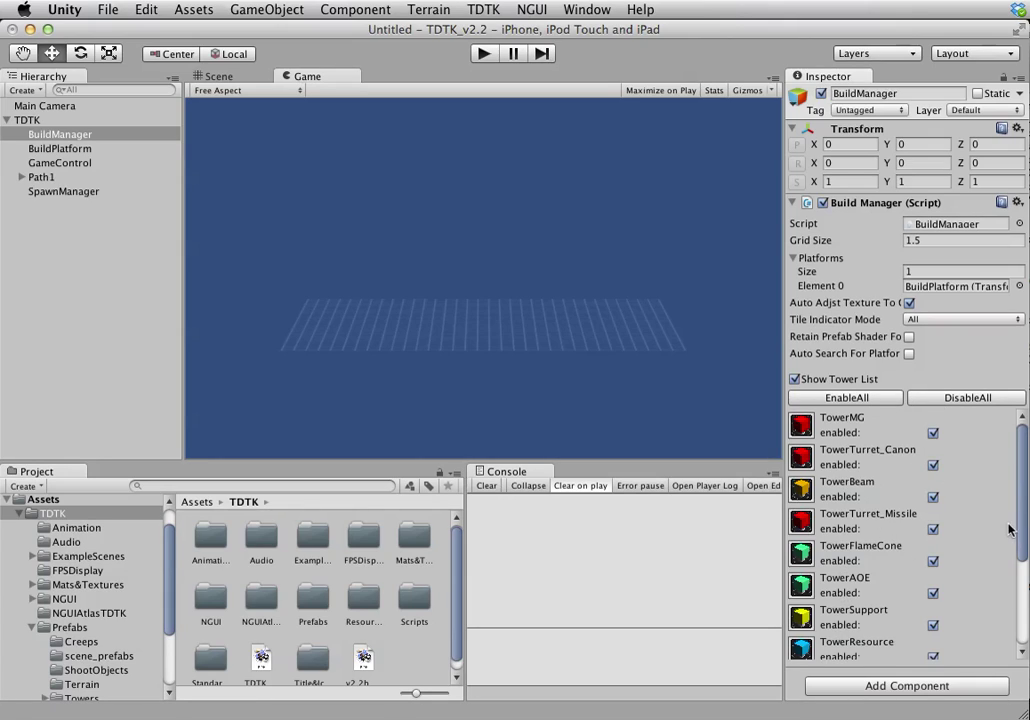
scroll(981, 491, down, 5)
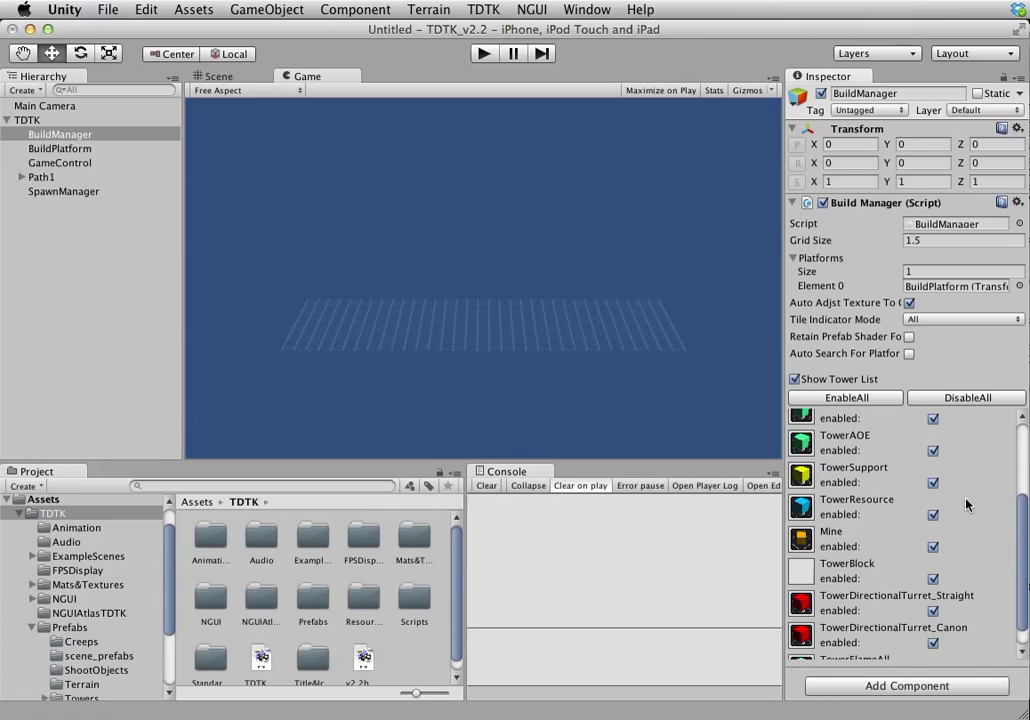
scroll(966, 500, up, 5)
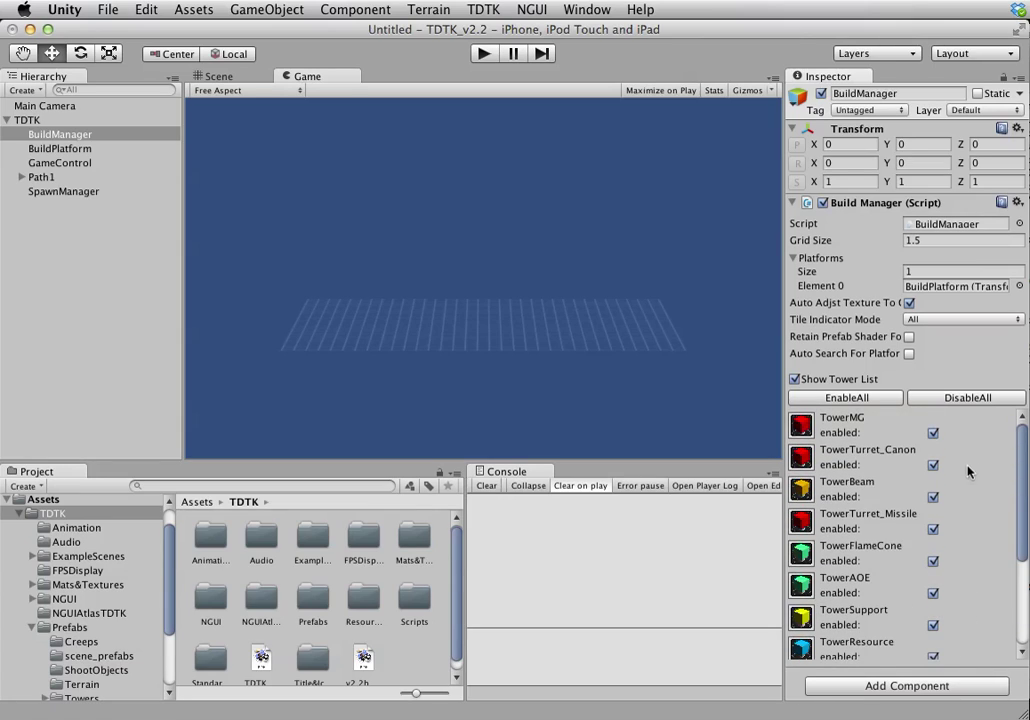
click(963, 400)
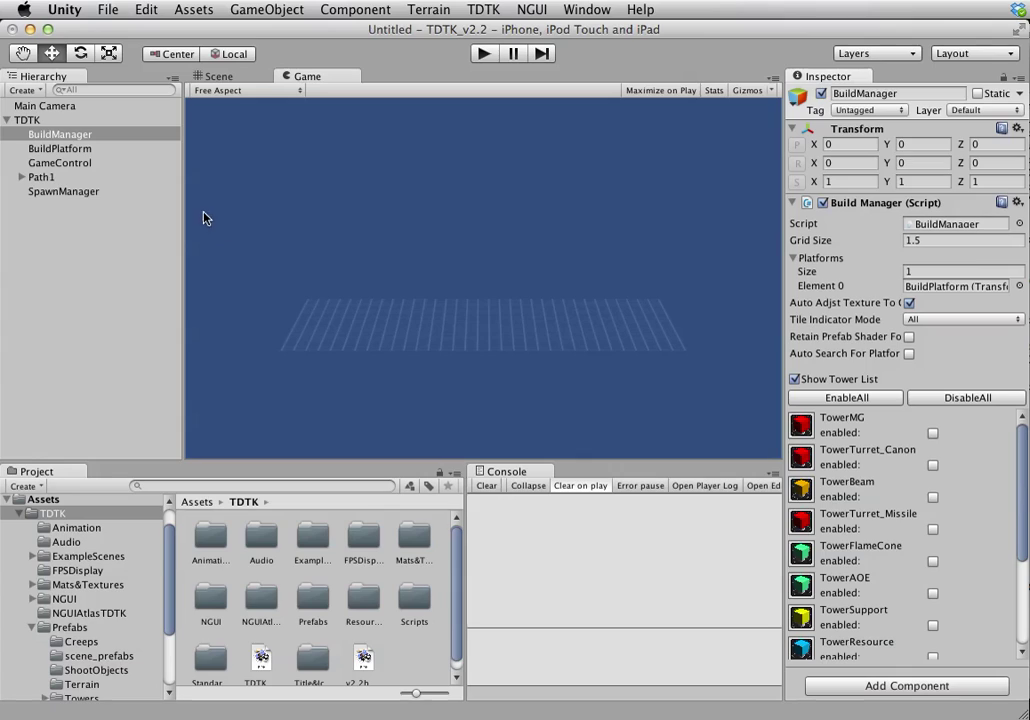
Review the SpawnManager and Path1 settings and view the path in the Scene view.
click(89, 193)
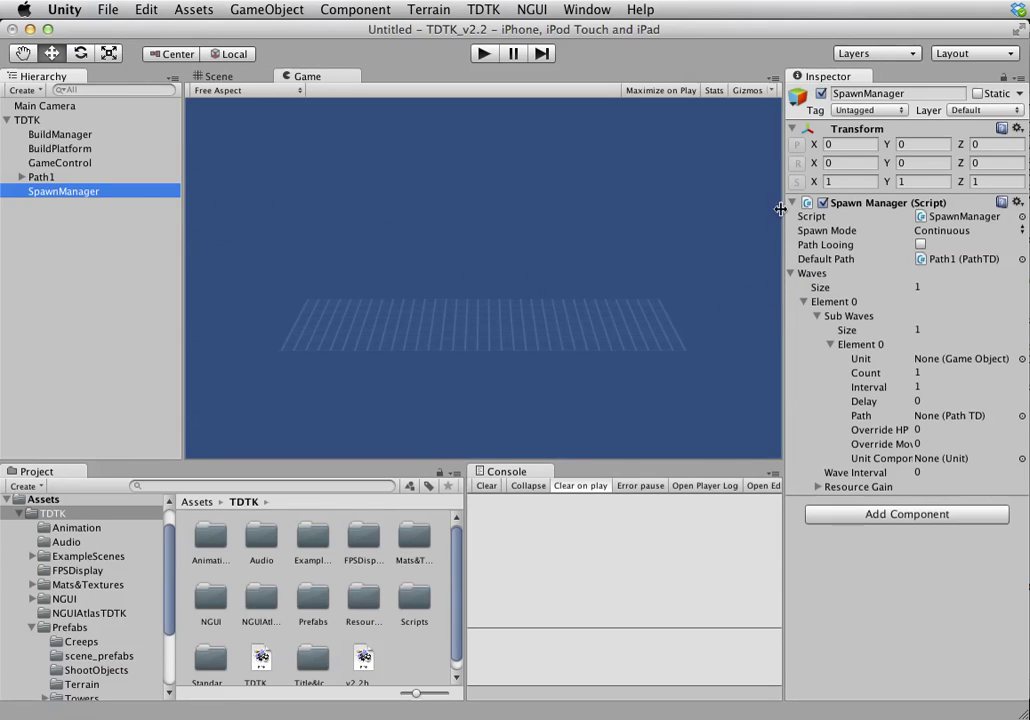
click(48, 177)
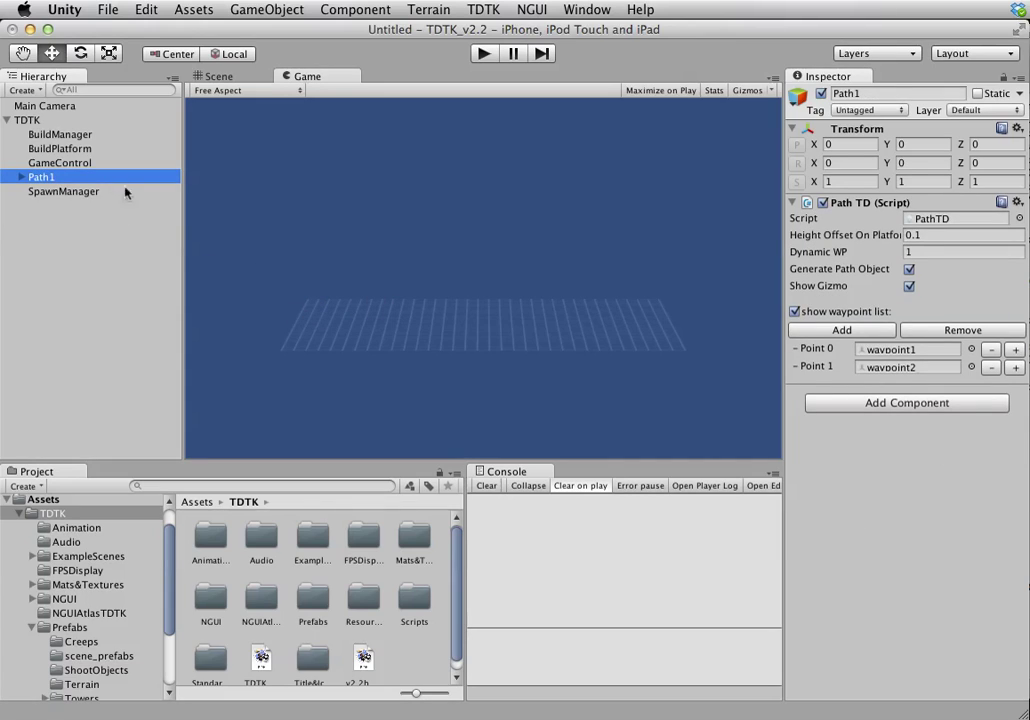
click(205, 75)
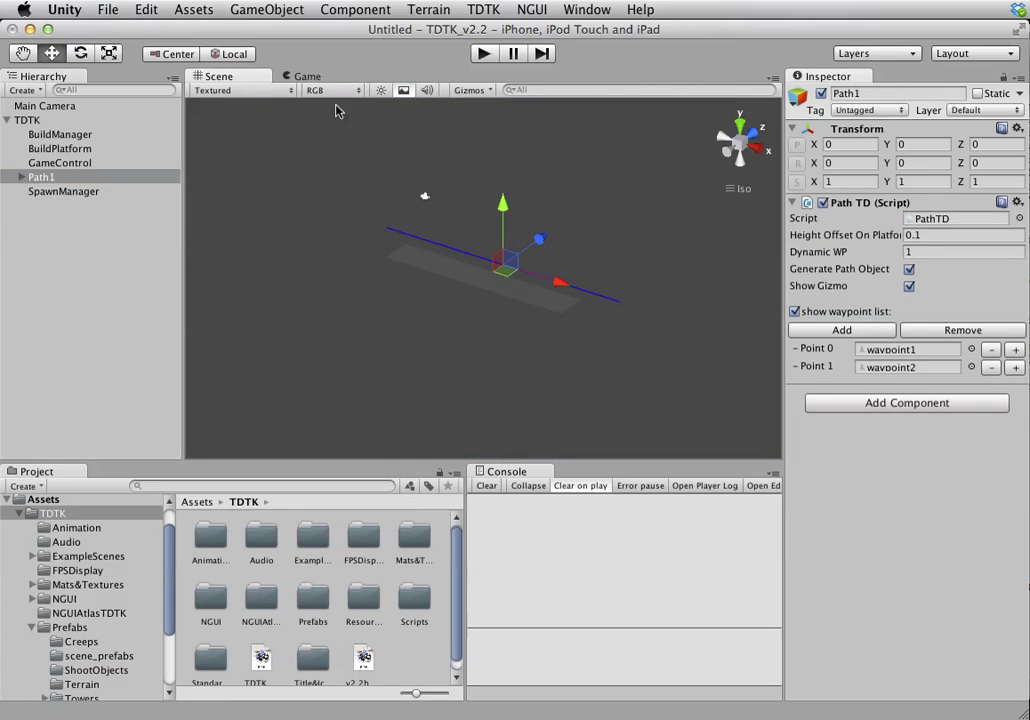
click(60, 177)
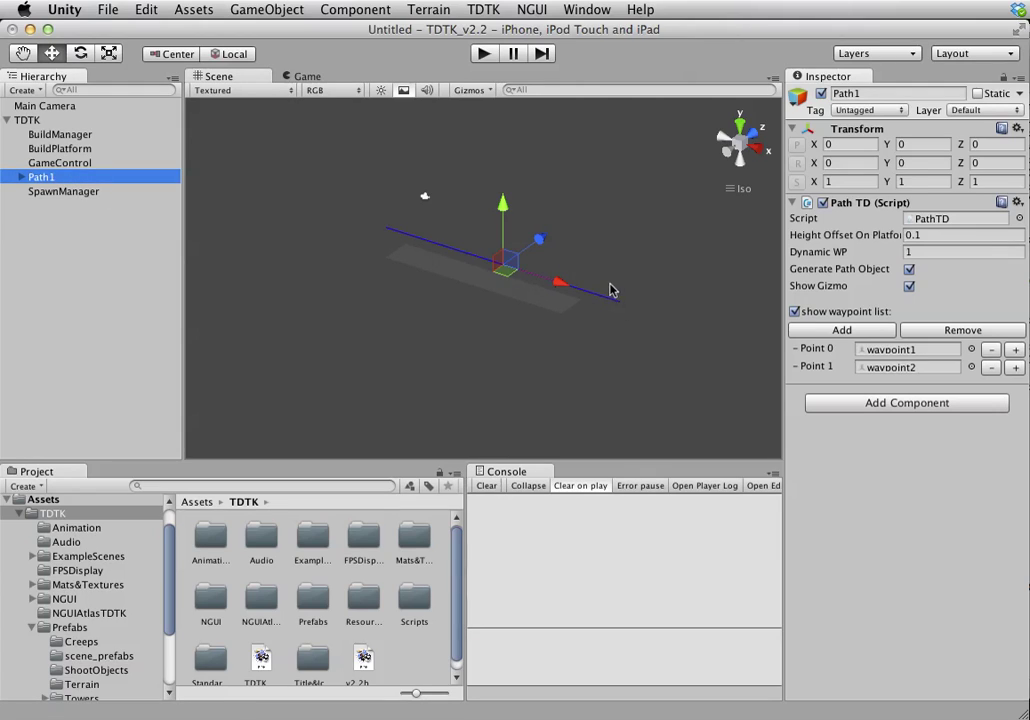
Try placing a duplicate of BuildPlatform on the other side of the path, at Z about 3.5.
click(85, 149)
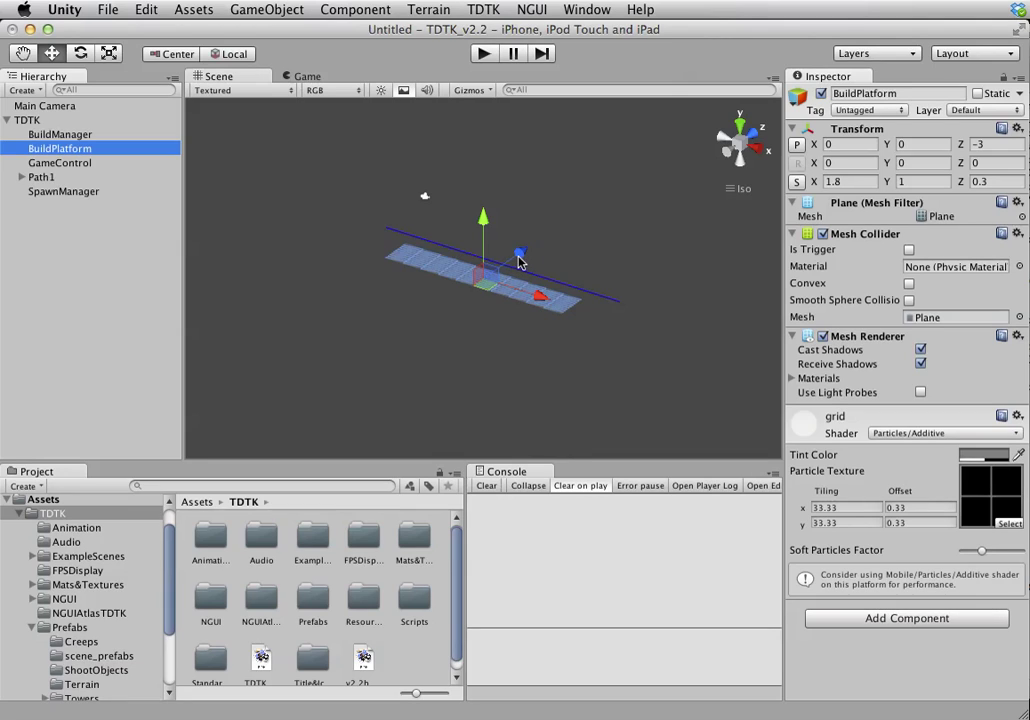
key(super+d)
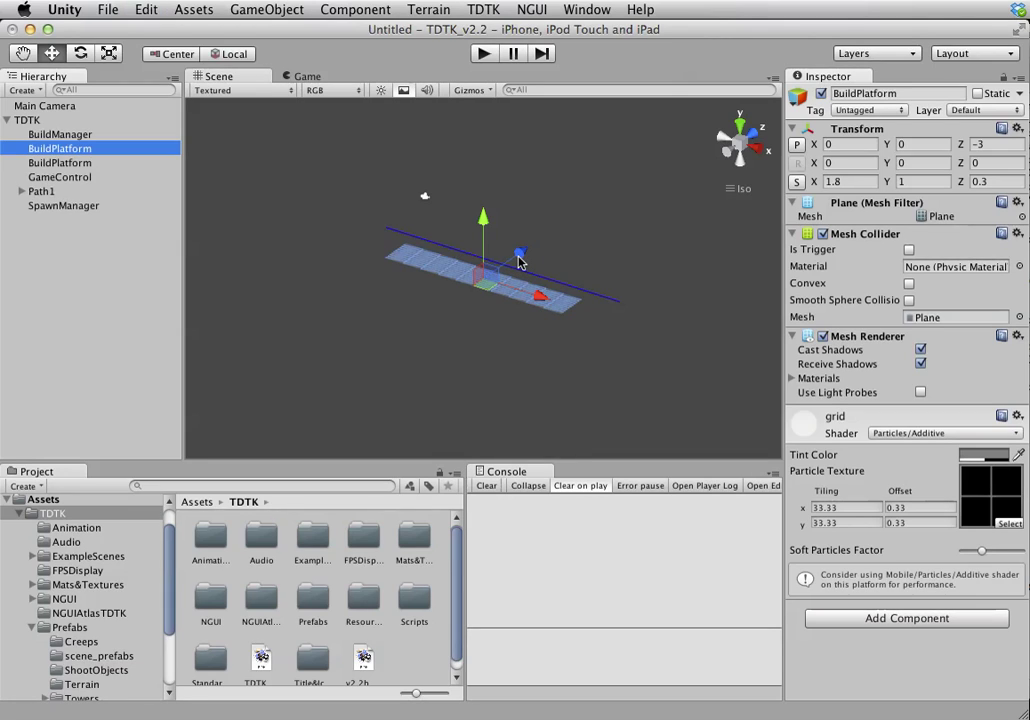
drag(519, 262, 557, 244)
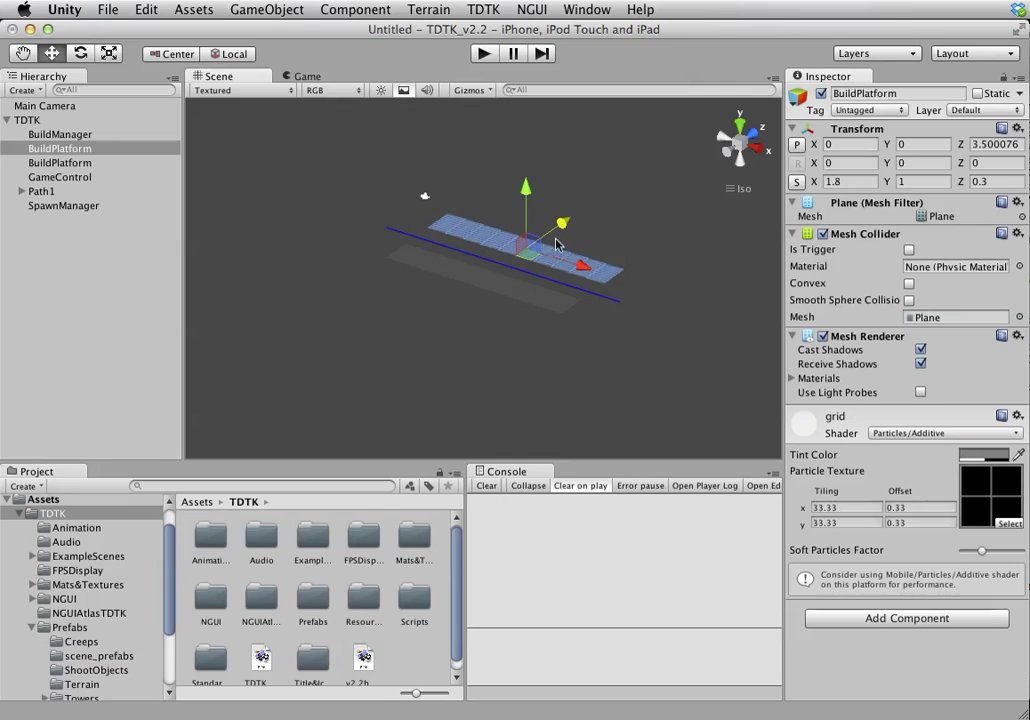
key(super+BackSpace)
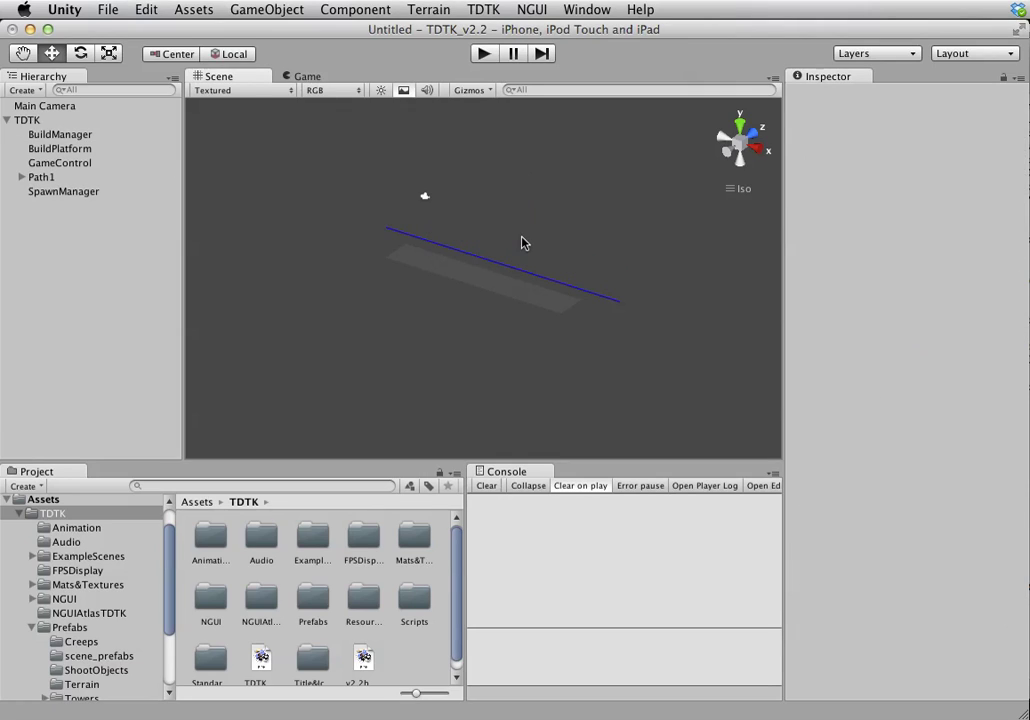
Inspect the GameControl and BuildPlatform objects and test-run the scene to check the path and build grid.
click(92, 168)
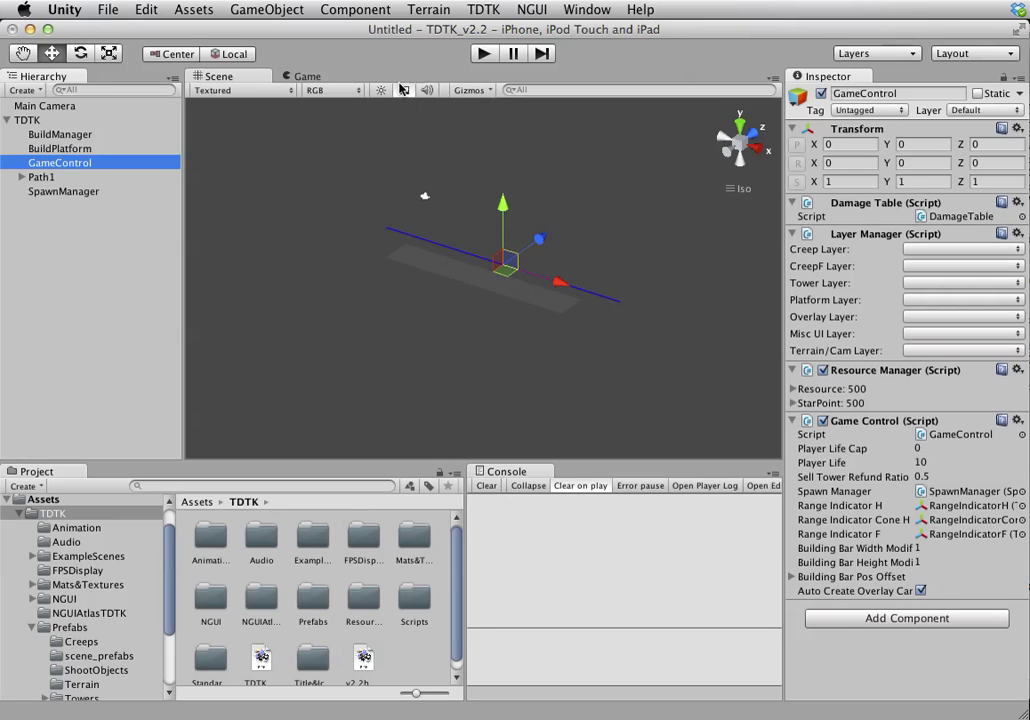
click(483, 53)
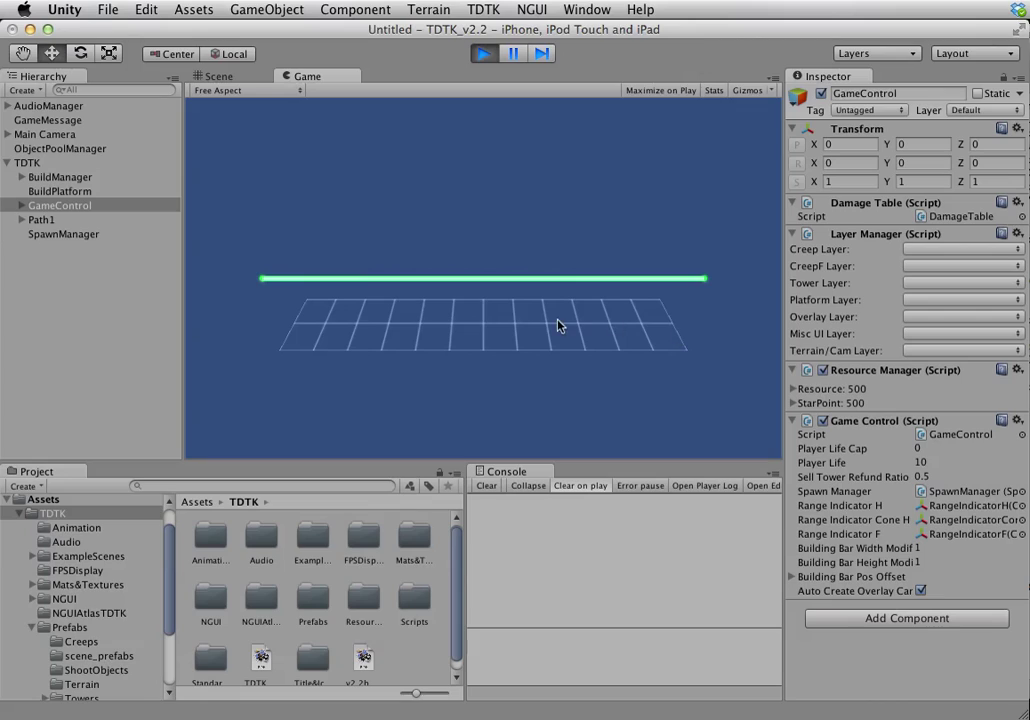
click(484, 55)
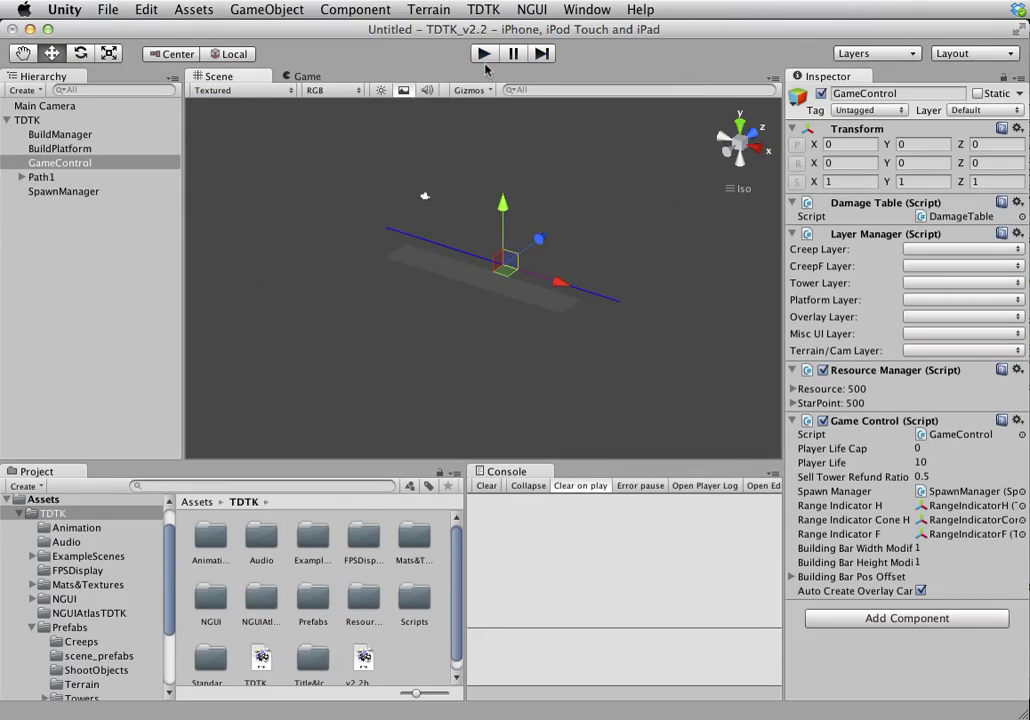
click(430, 266)
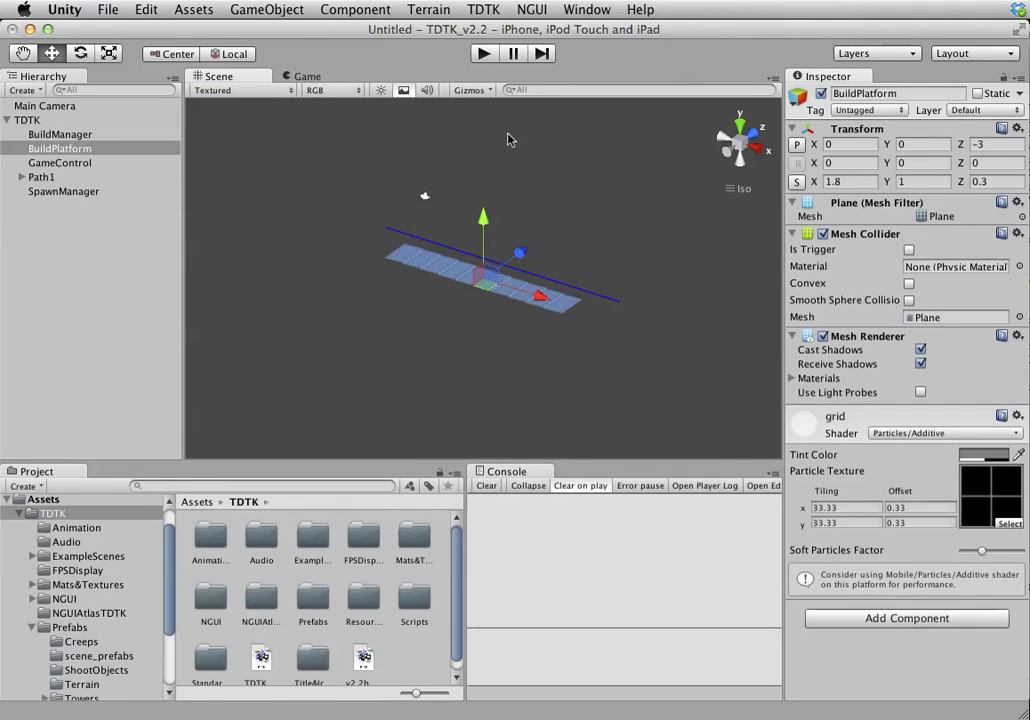
click(484, 54)
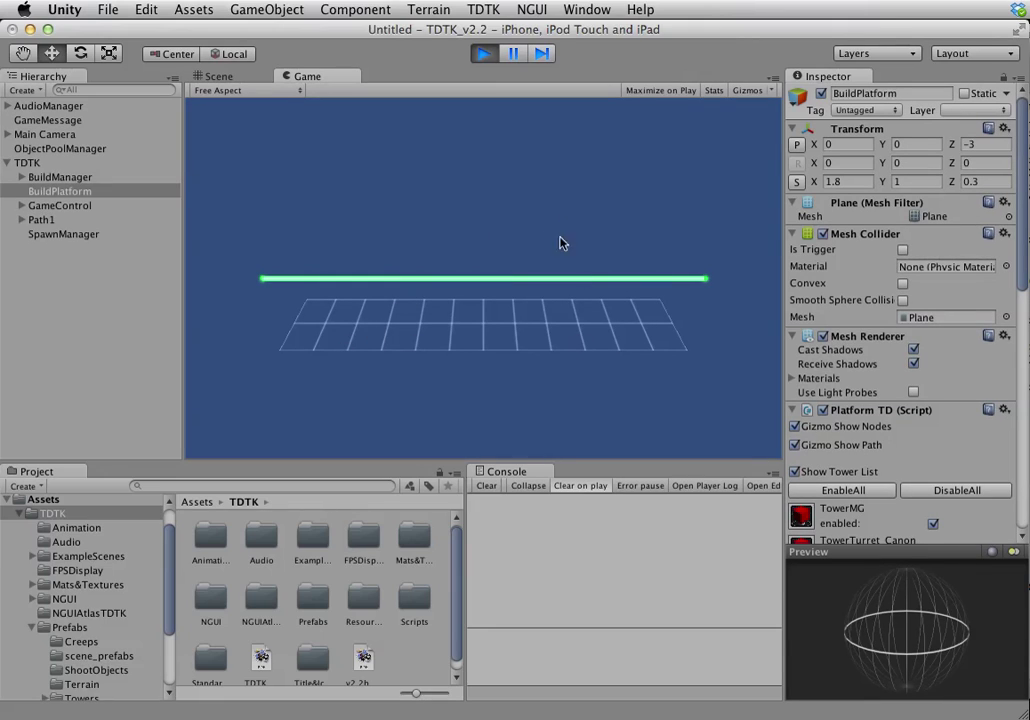
click(484, 54)
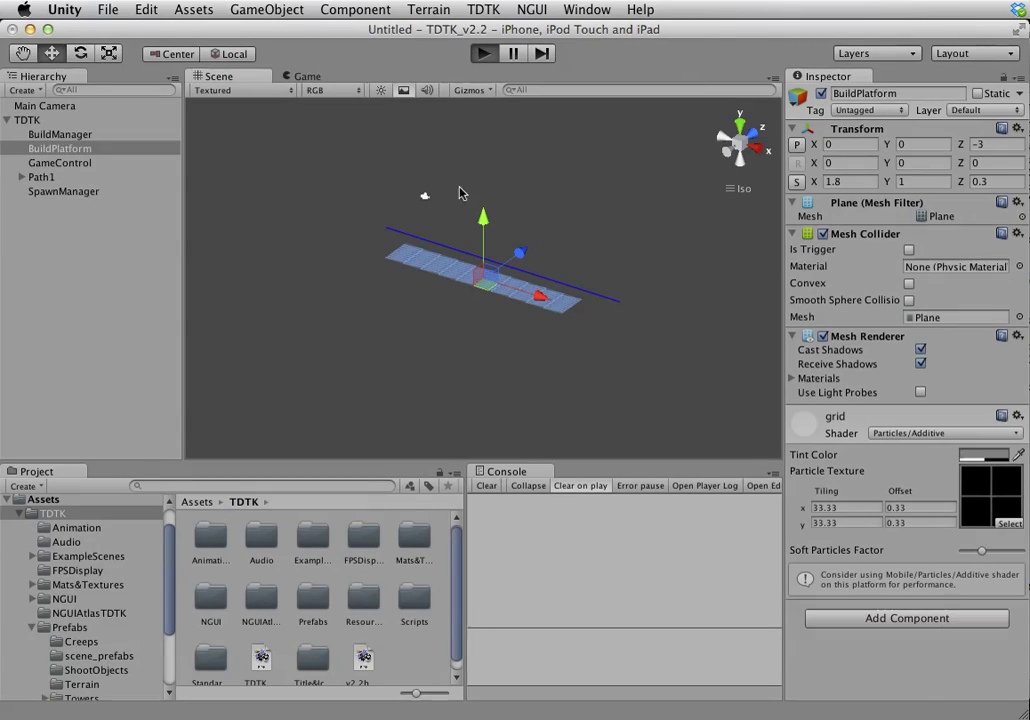
key(super+p)
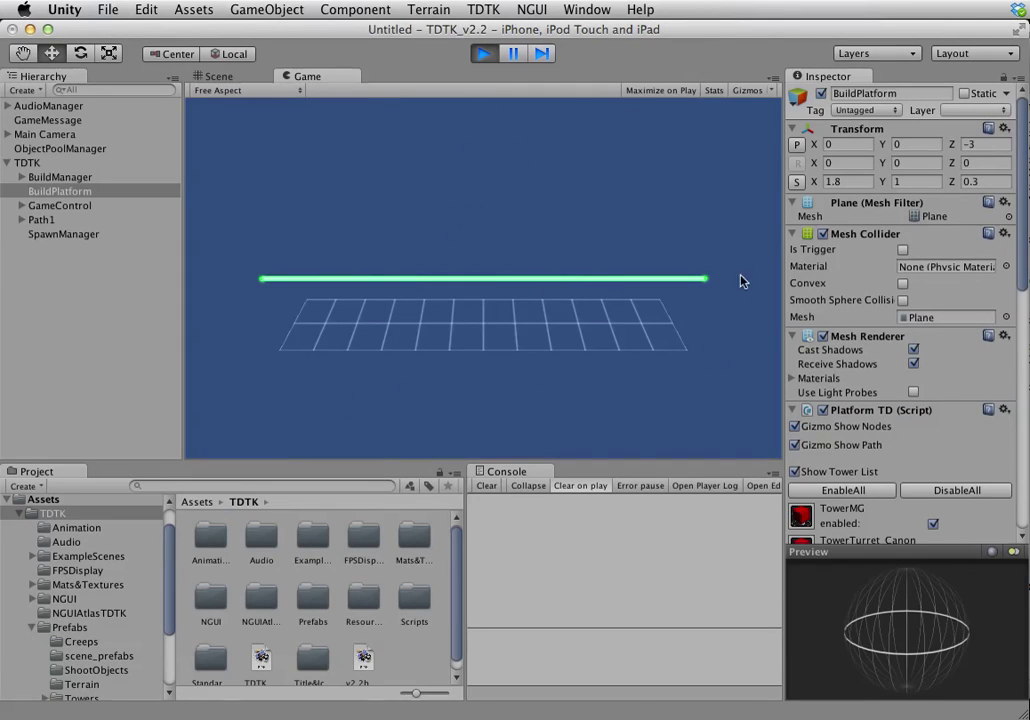
click(484, 54)
Add the TDTK Unity UI to the scene and collapse the new UI object's UIPerk component.
click(483, 10)
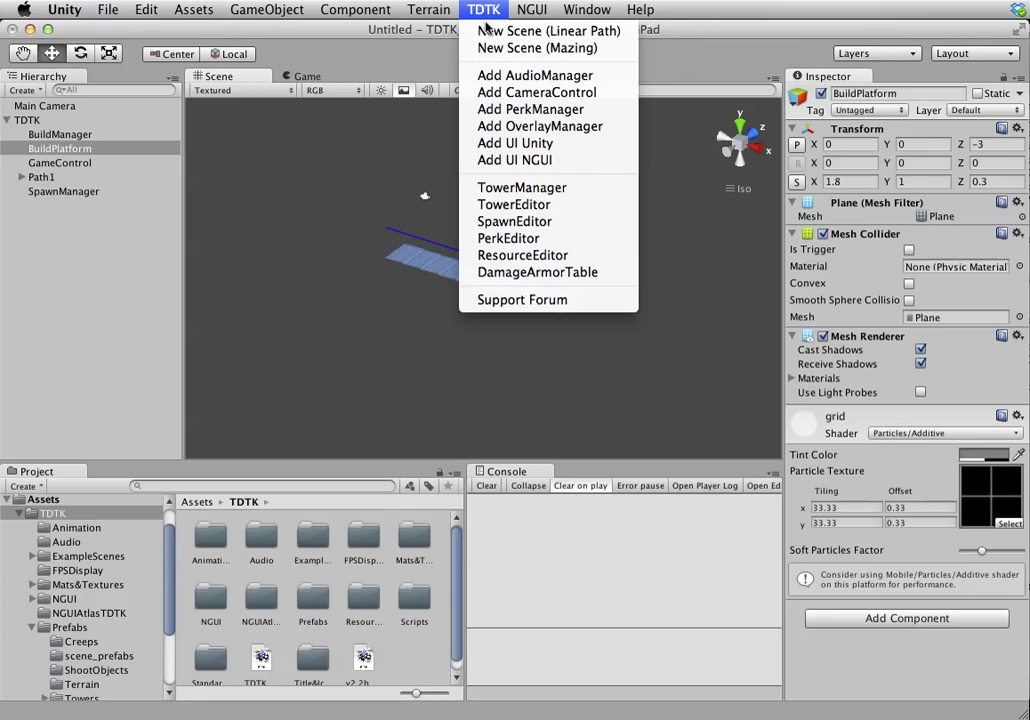
click(538, 150)
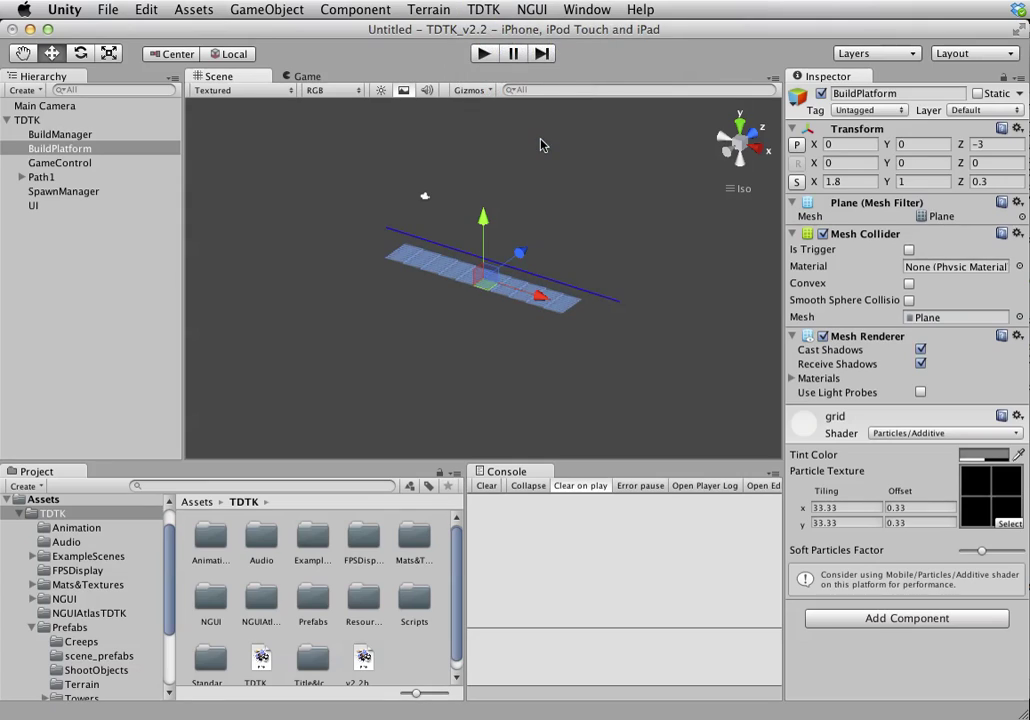
click(55, 207)
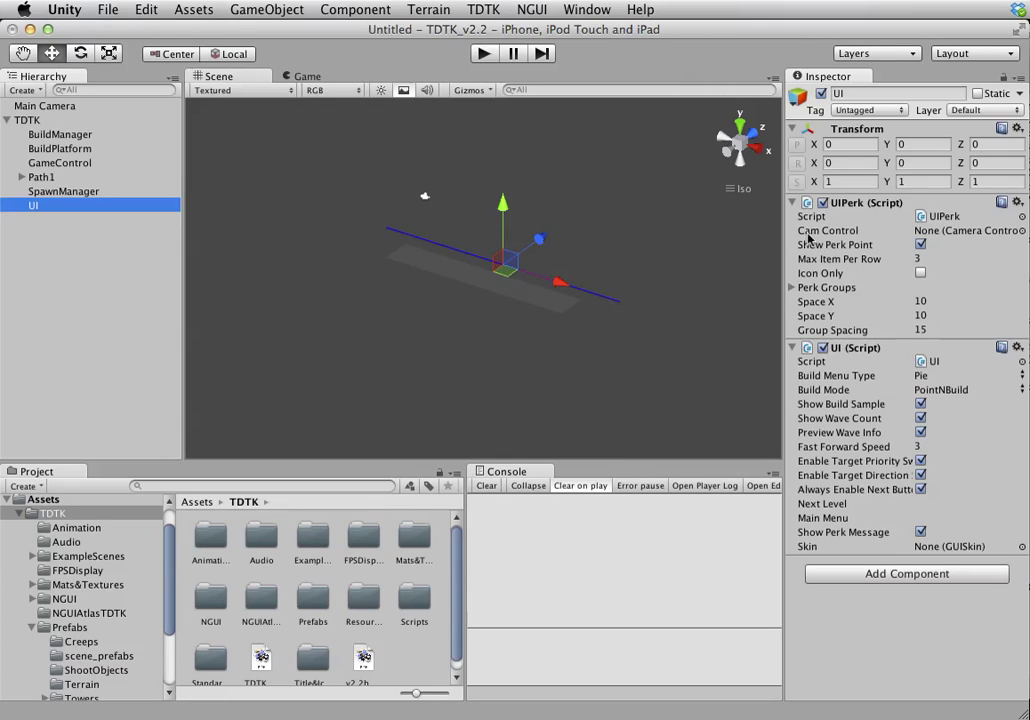
click(793, 202)
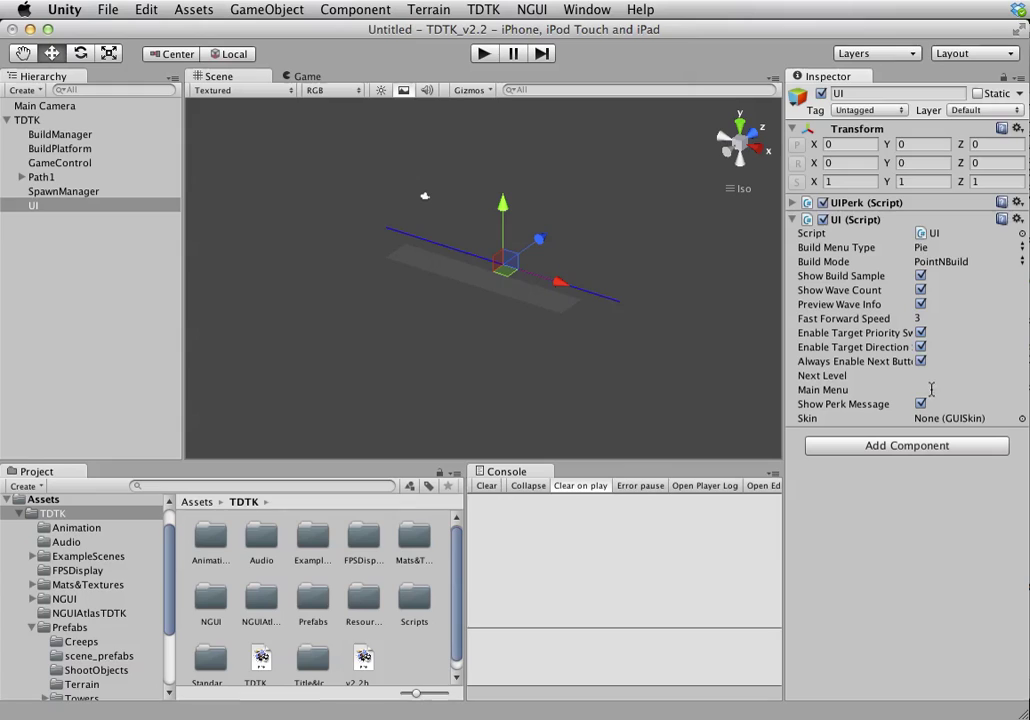
Try the DragNDrop build mode on the UI script and return it to PointNBuild.
click(943, 262)
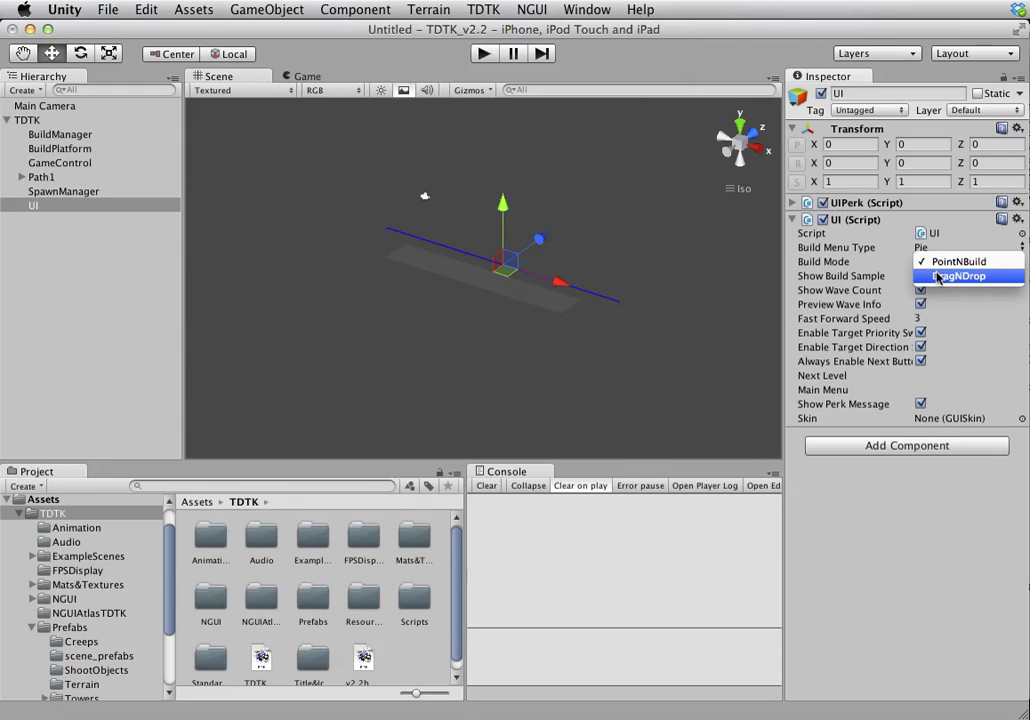
click(937, 277)
click(940, 264)
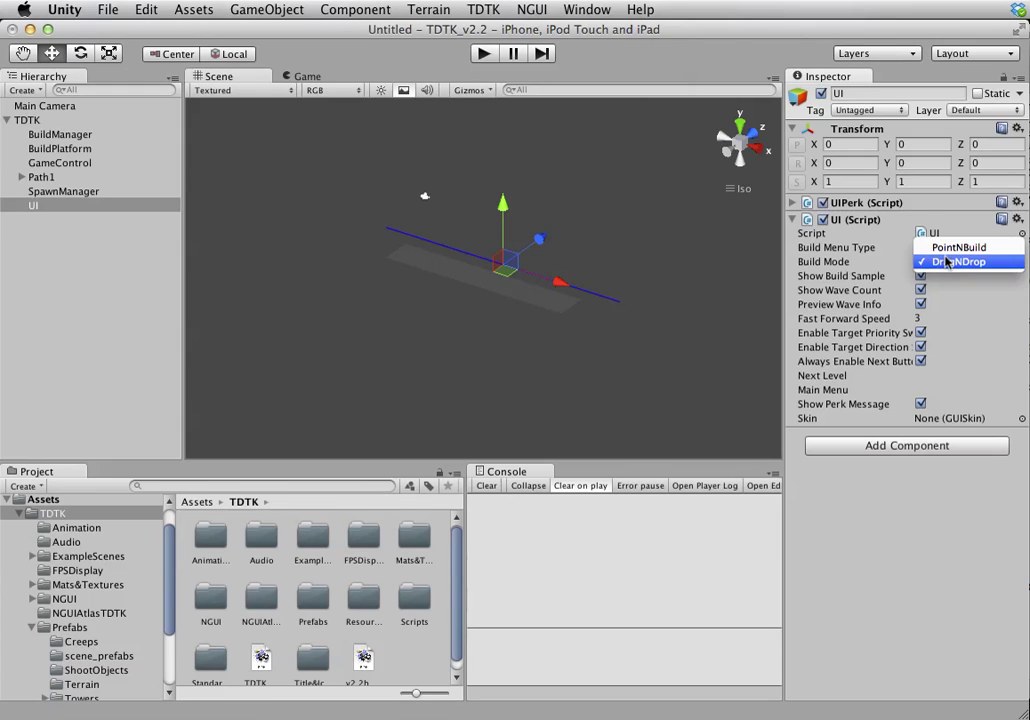
click(946, 250)
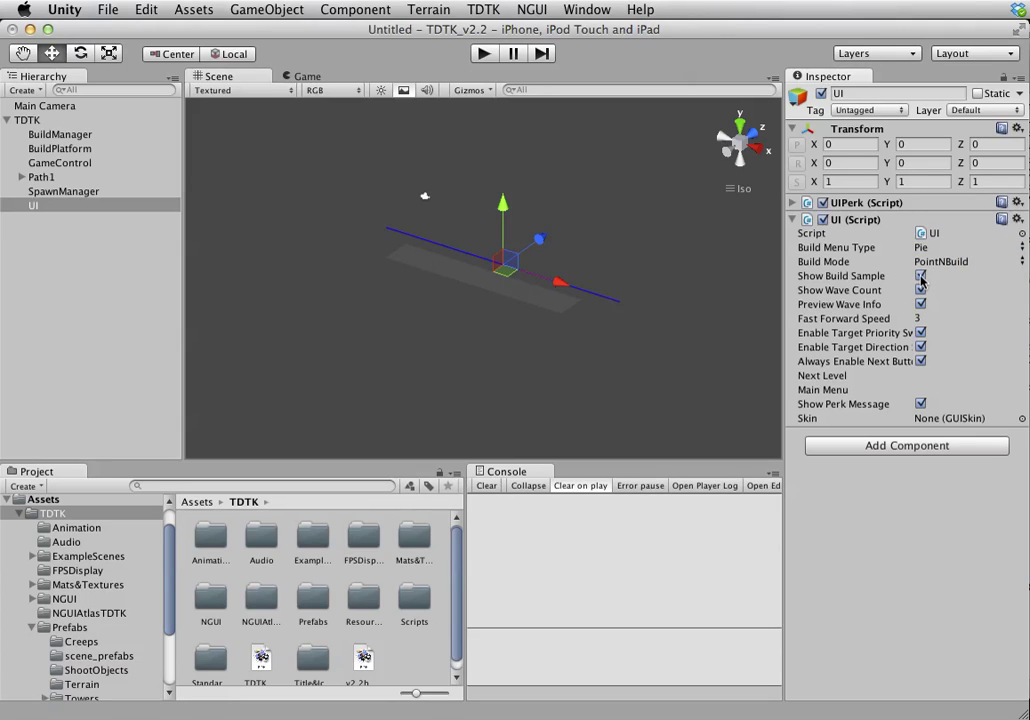
click(921, 277)
click(921, 347)
click(921, 303)
Run the scene and open the build menu on an upper-row tile of the platform grid.
click(484, 55)
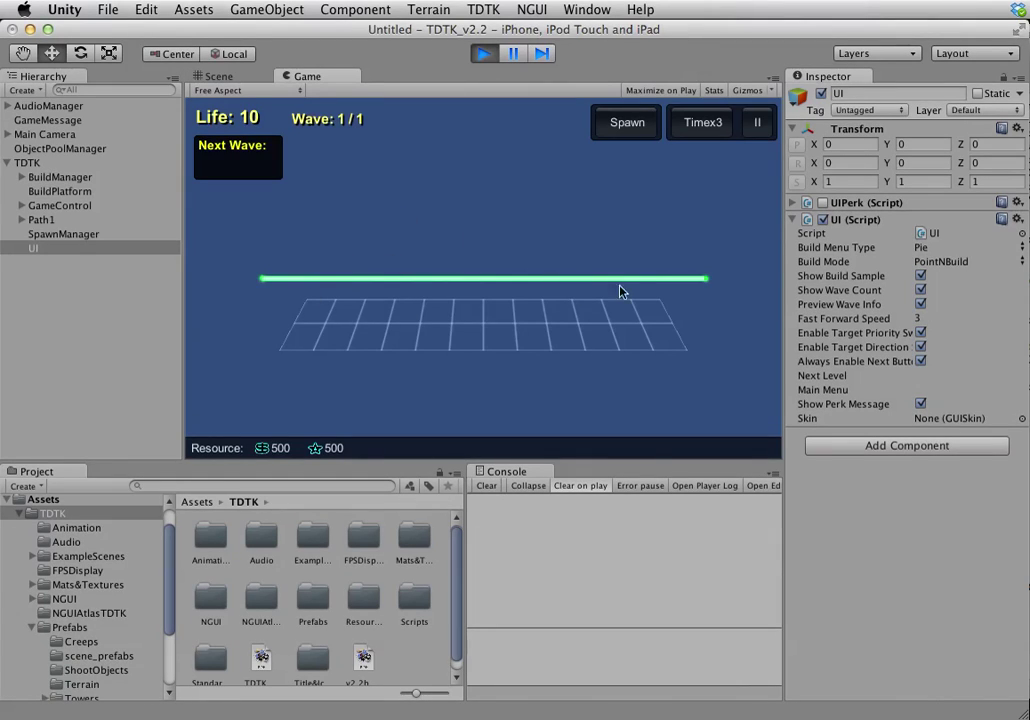
click(438, 313)
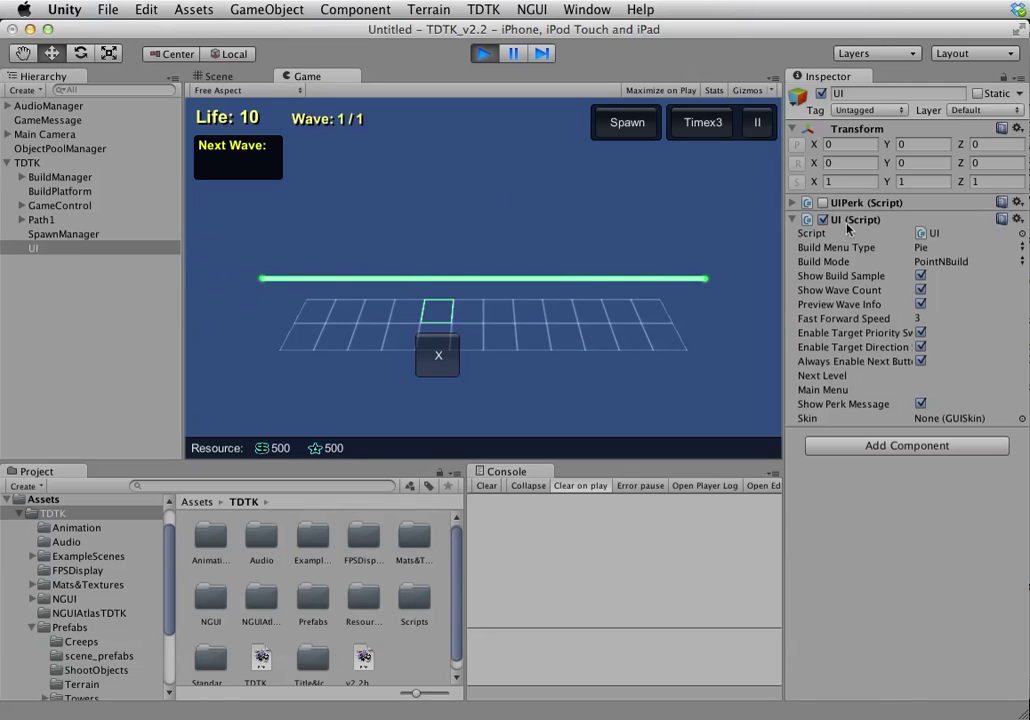
Stop the test run and enable TowerMG and TowerTurret_Canon in the BuildManager's tower list.
click(496, 56)
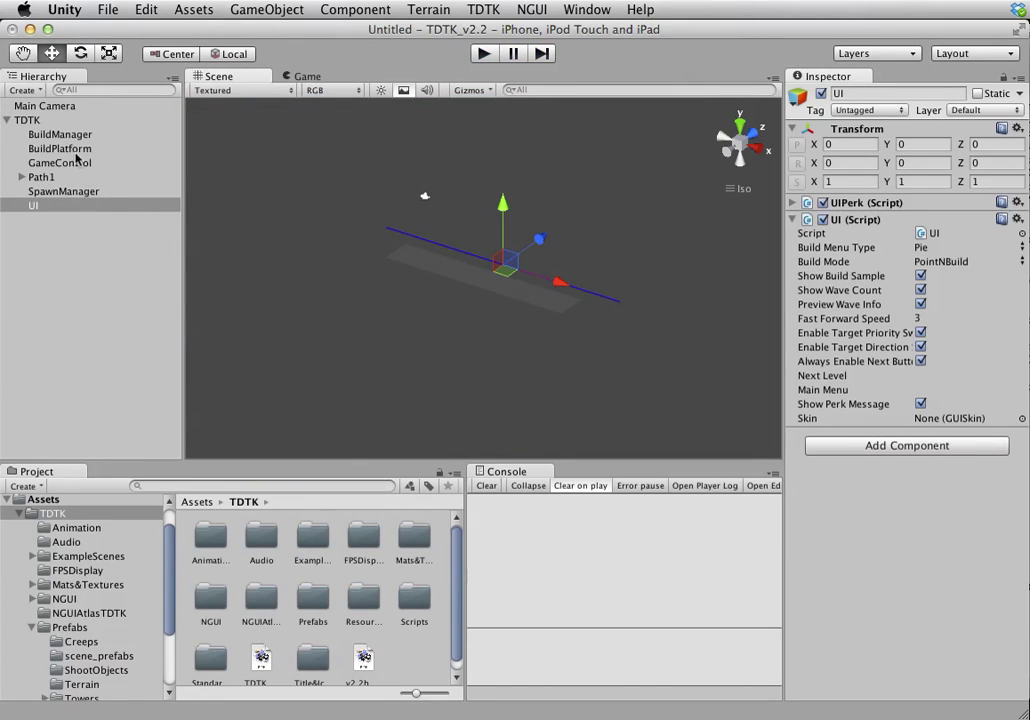
click(80, 136)
click(933, 433)
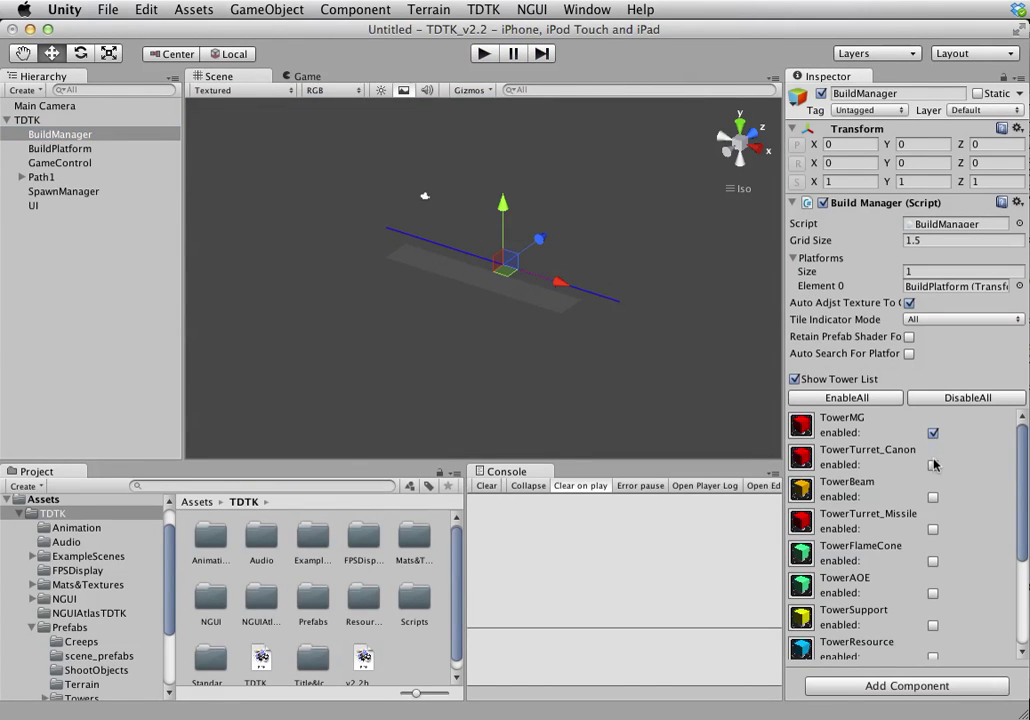
Test-run the scene by building two CanonTowers on upper-row tiles and spawning the wave, then stop it.
click(490, 50)
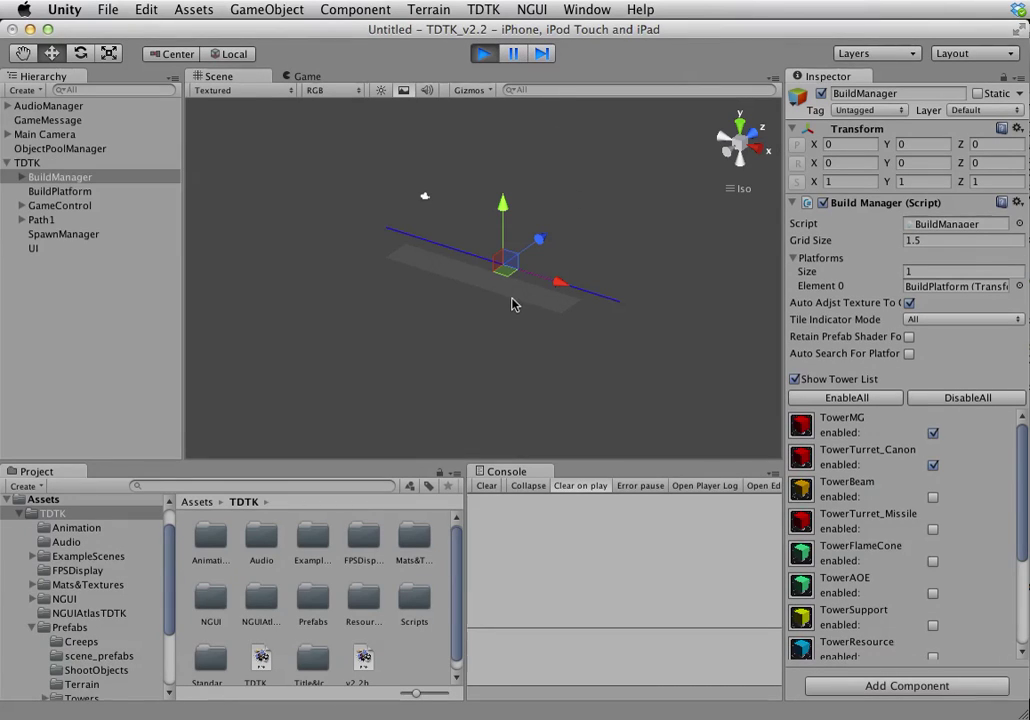
click(408, 318)
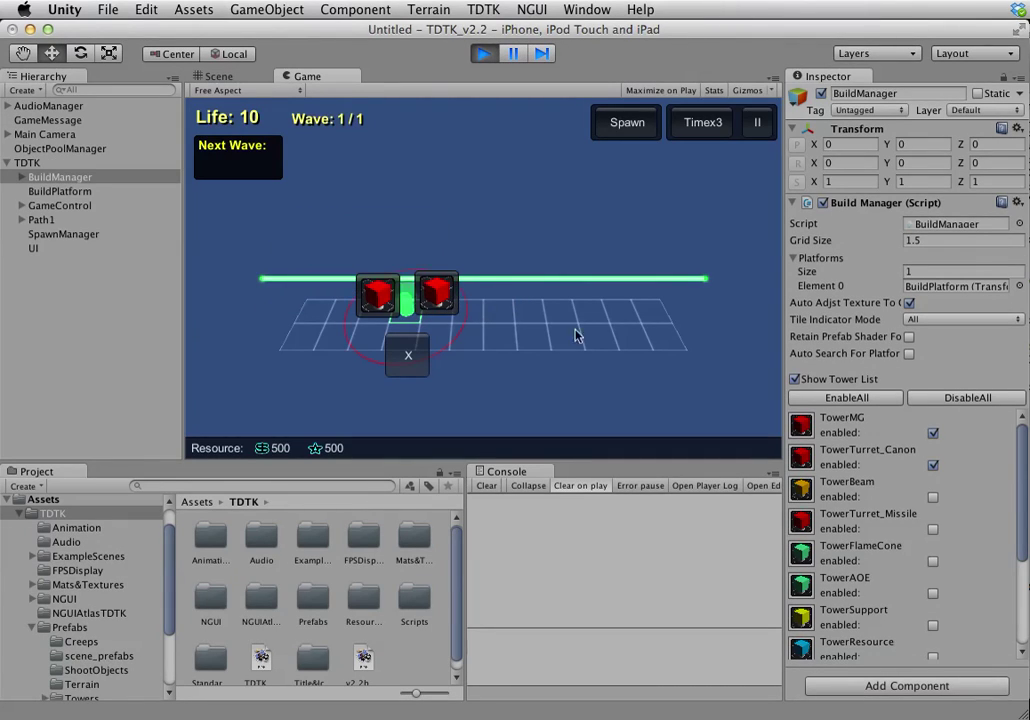
mouse_move(380, 303)
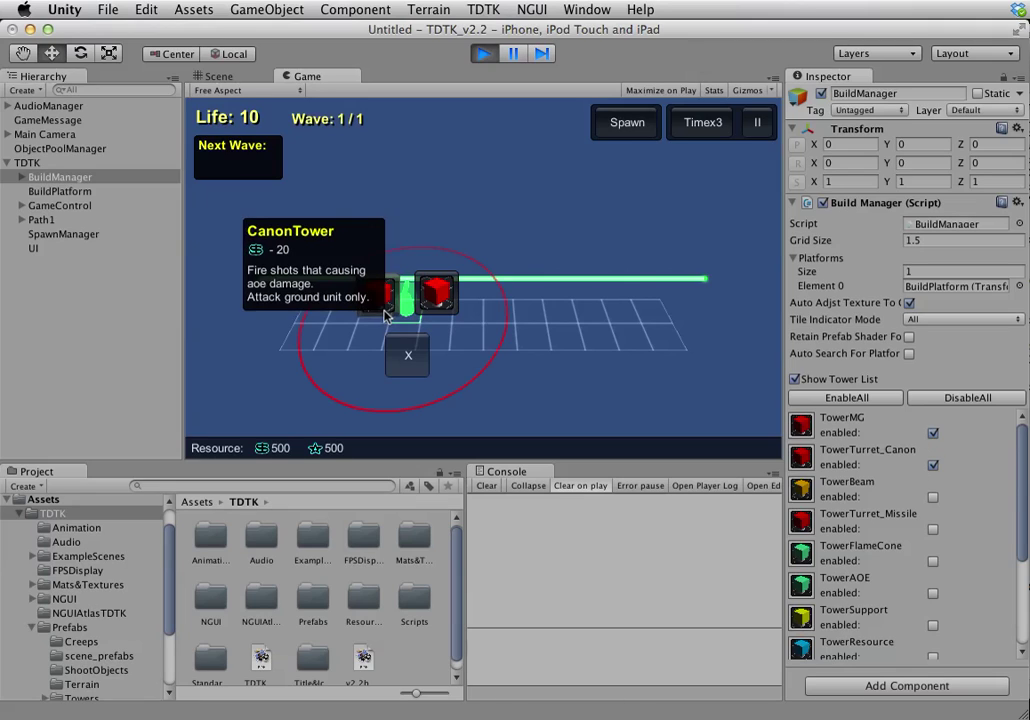
click(380, 303)
click(535, 318)
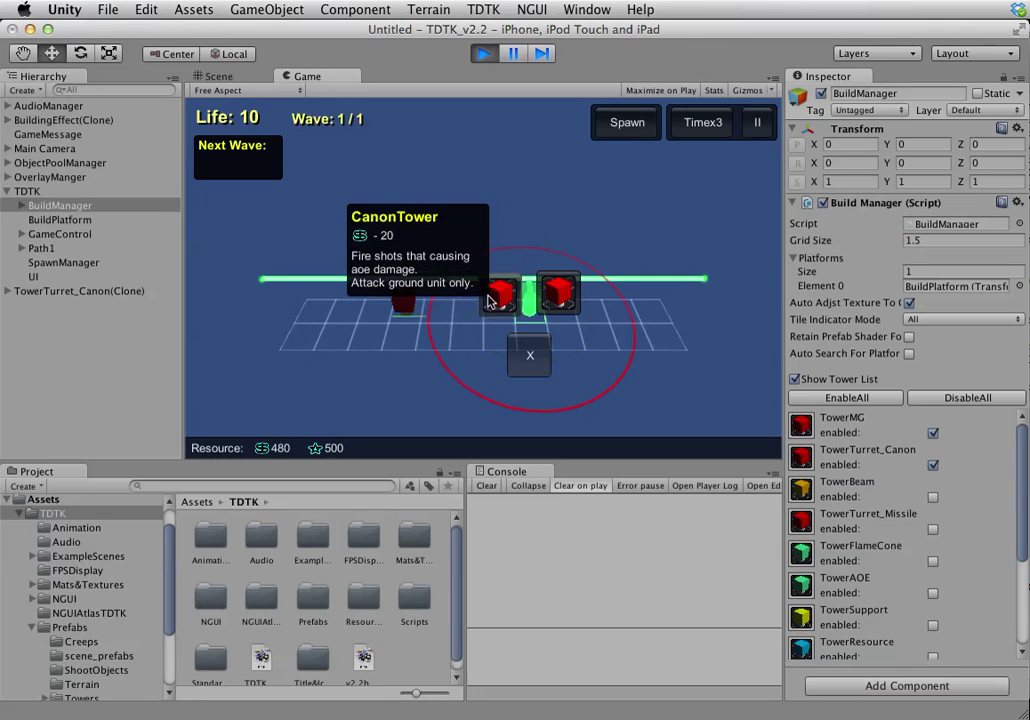
click(507, 303)
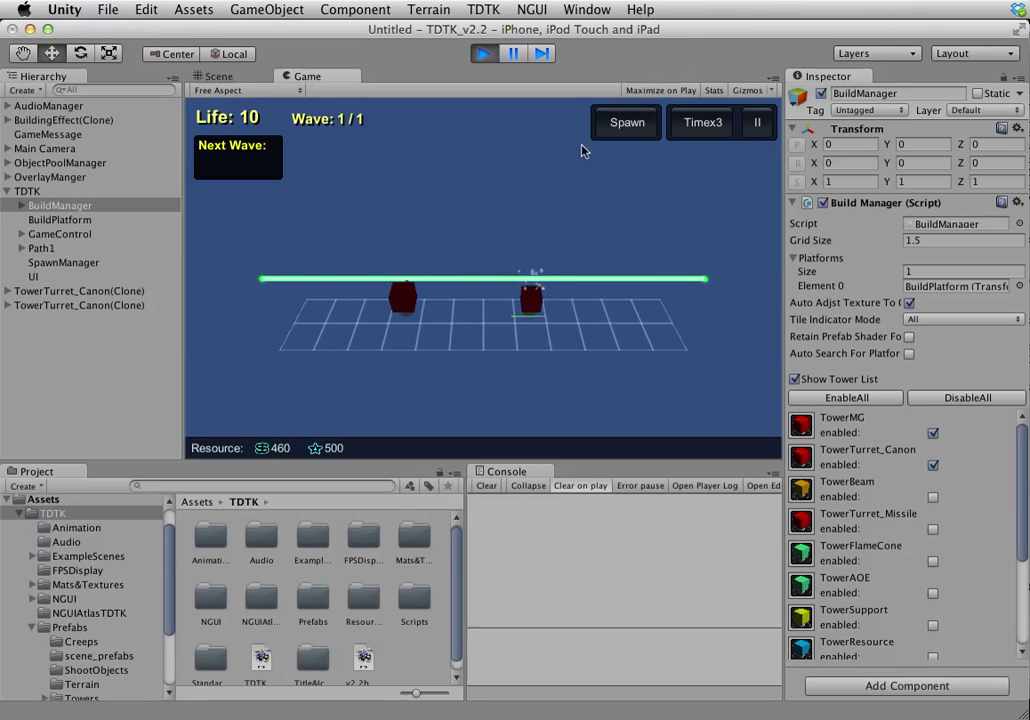
click(623, 127)
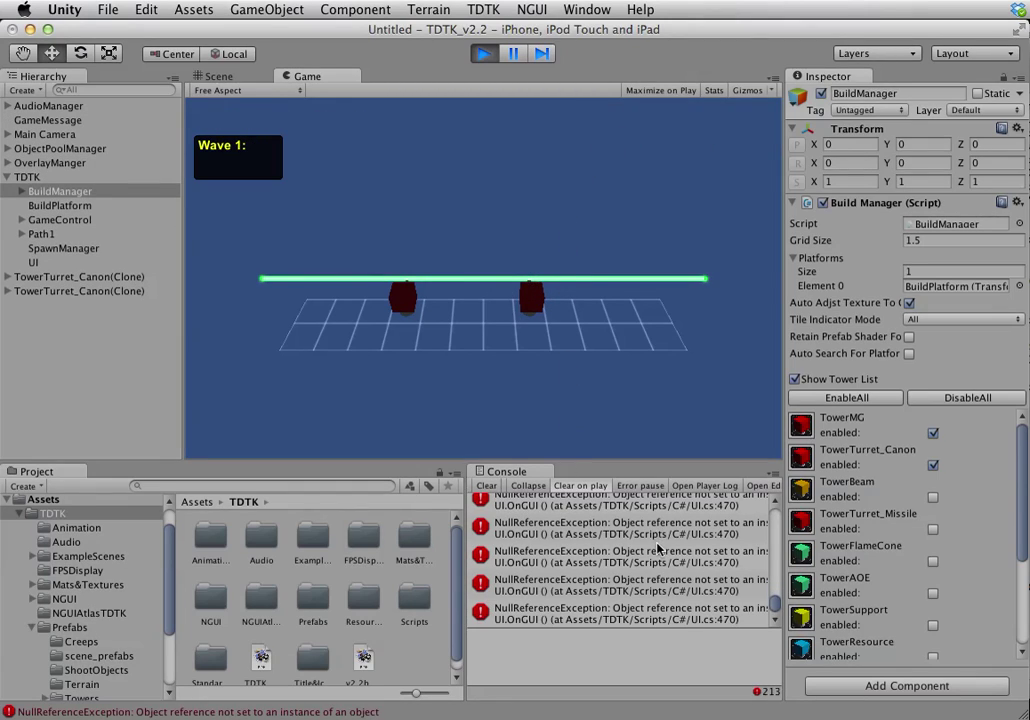
click(483, 53)
Inspect the SpawnManager's wave settings and briefly run the scene to check the next-wave preview.
click(43, 193)
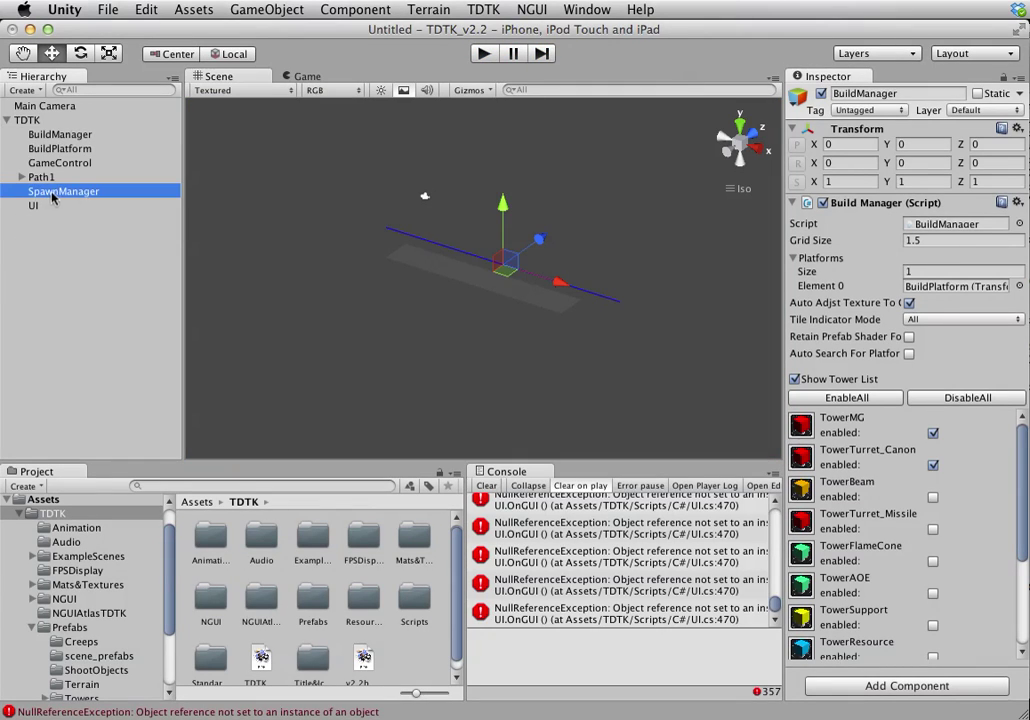
click(483, 53)
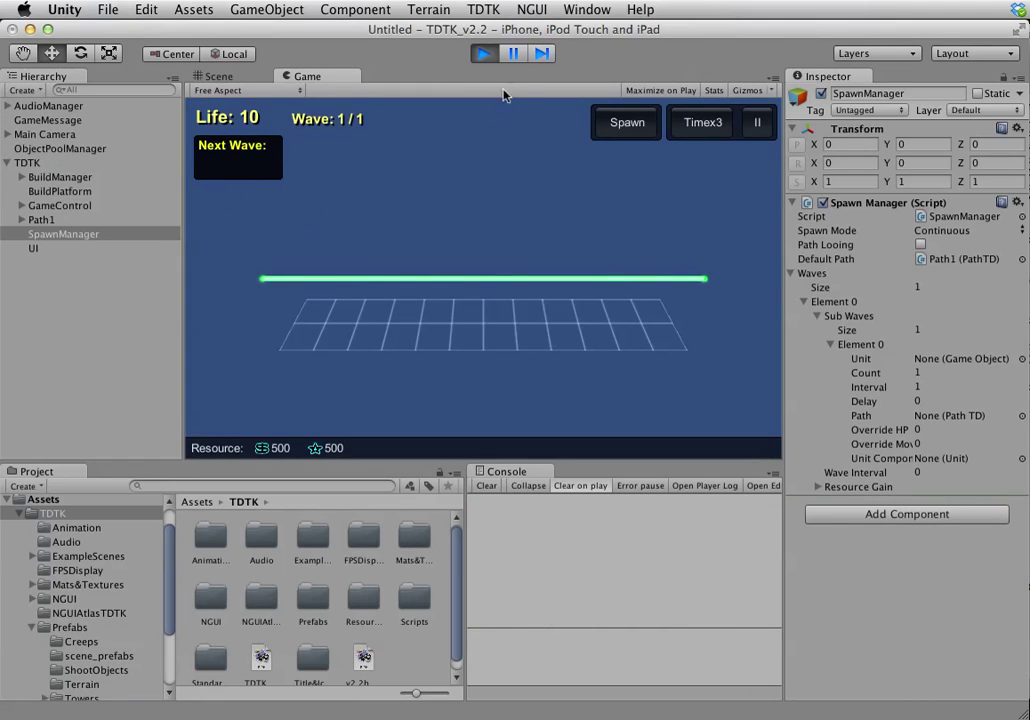
click(484, 55)
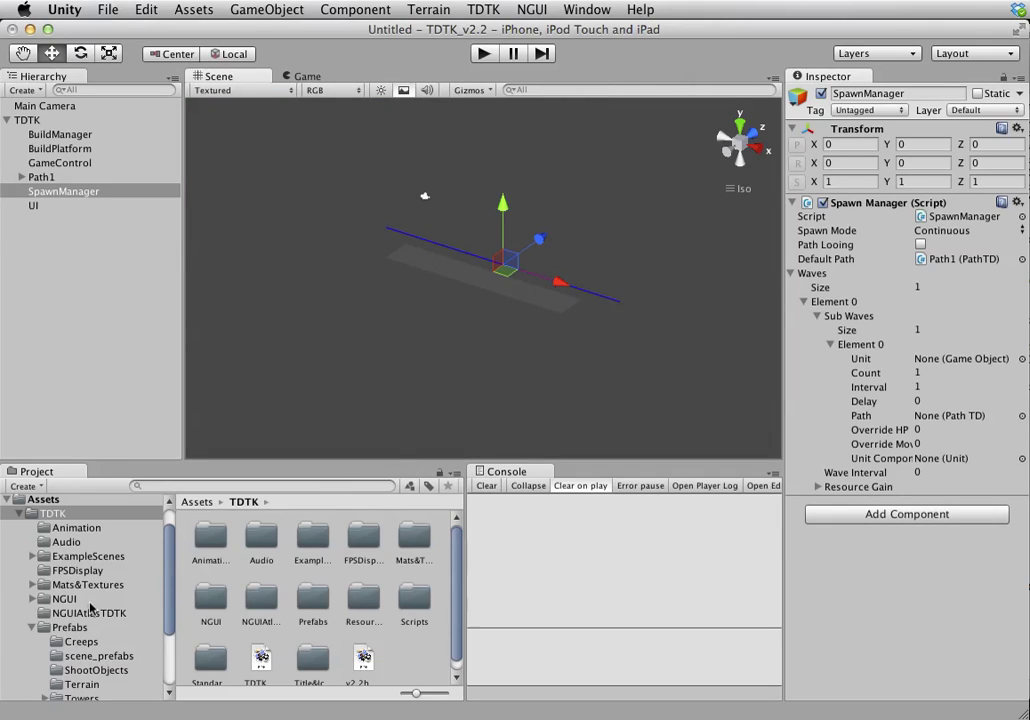
Assign the Creep prefab as the unit of the SpawnManager's first sub-wave and set its count to 5.
click(80, 643)
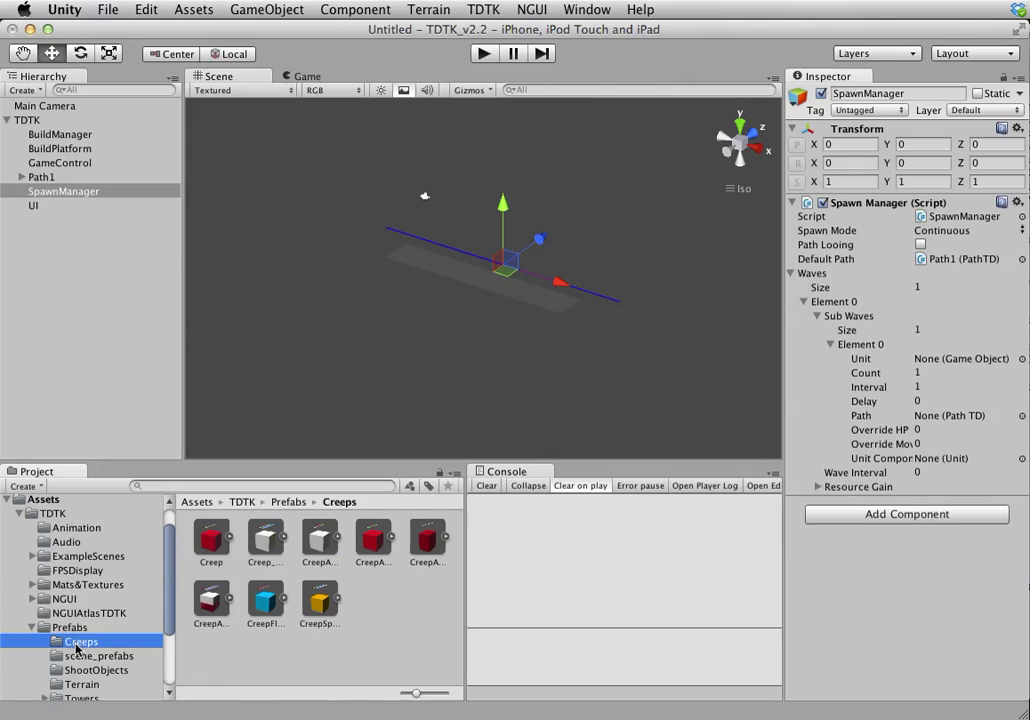
click(70, 191)
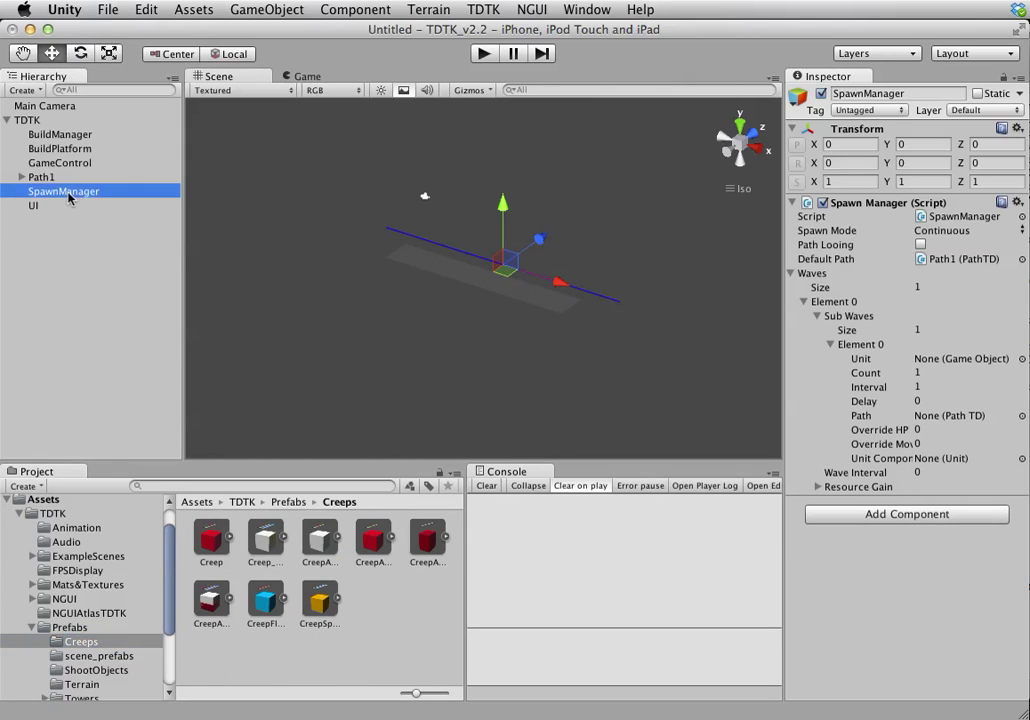
drag(205, 545, 935, 360)
click(931, 373)
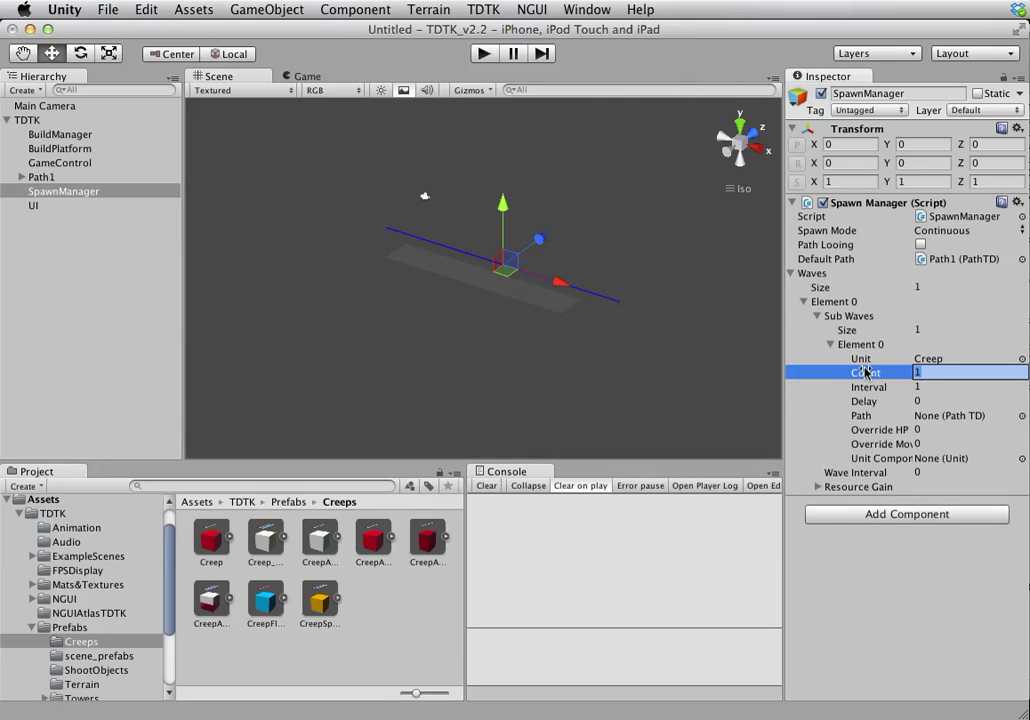
text(5)
click(934, 386)
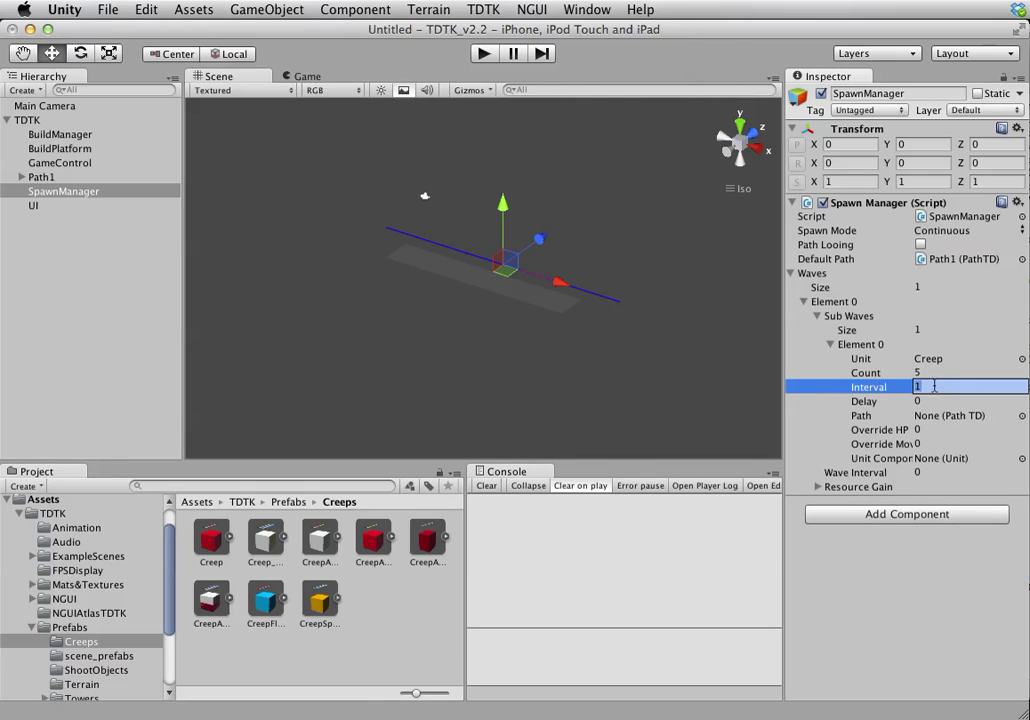
Test-run the wave while building two TowerMG towers and one CanonTower along the platform's upper row.
click(483, 53)
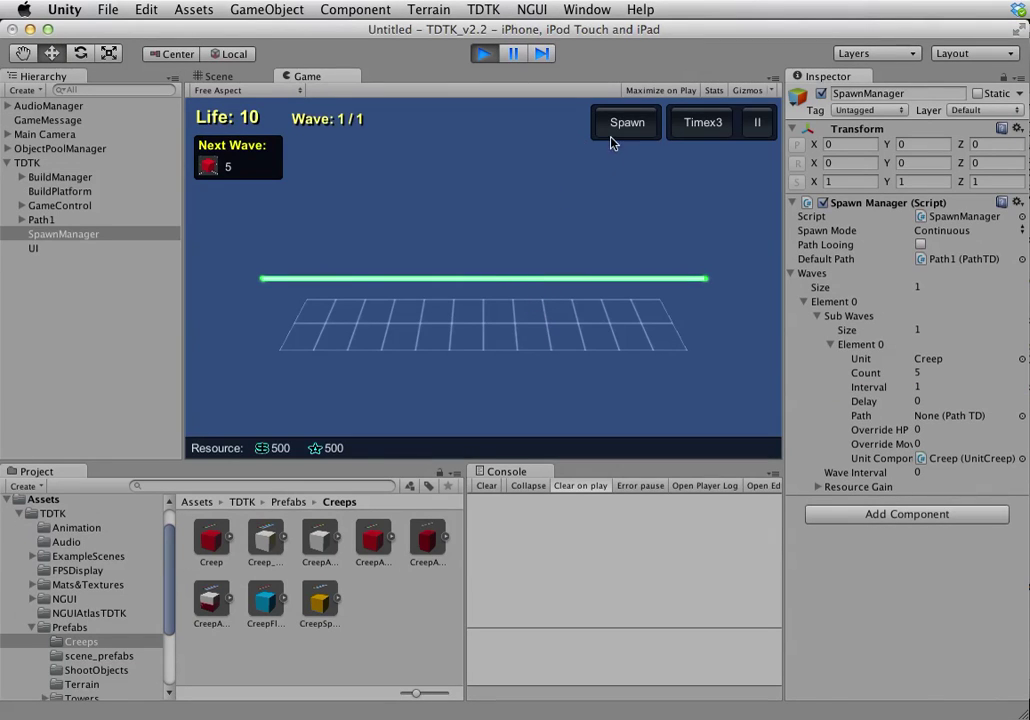
click(627, 123)
click(437, 318)
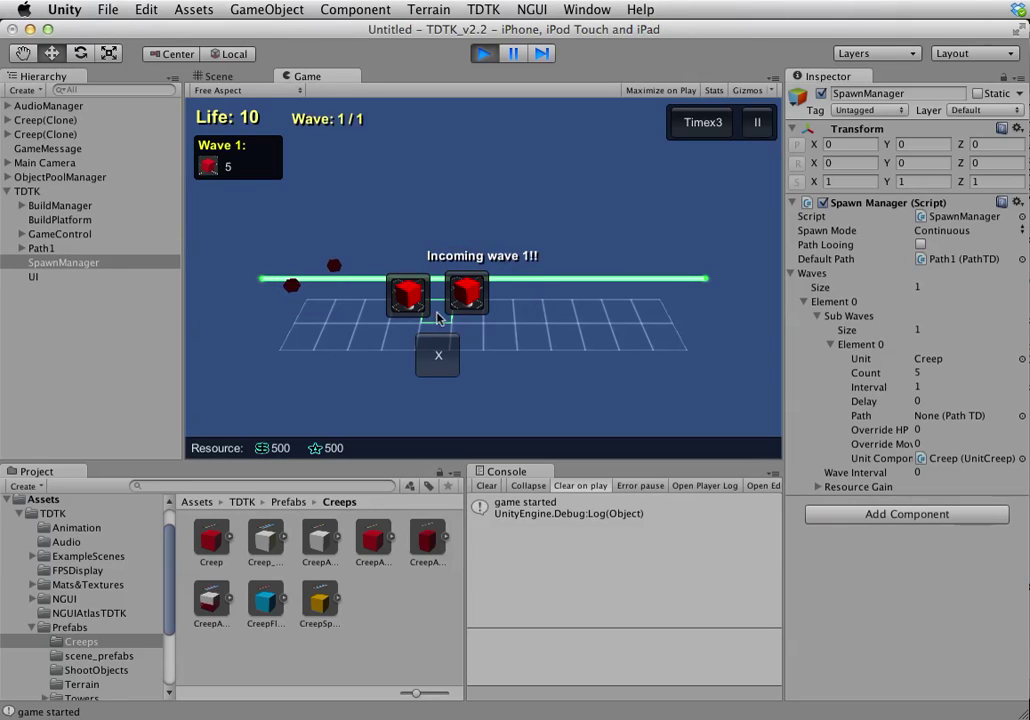
click(407, 294)
click(530, 316)
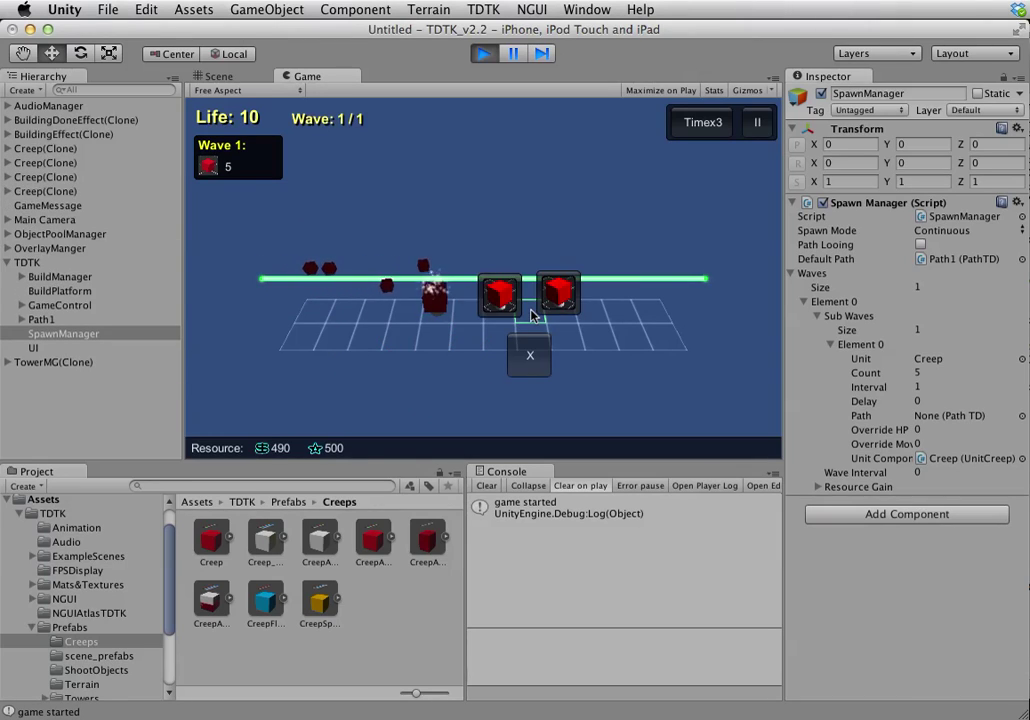
click(500, 293)
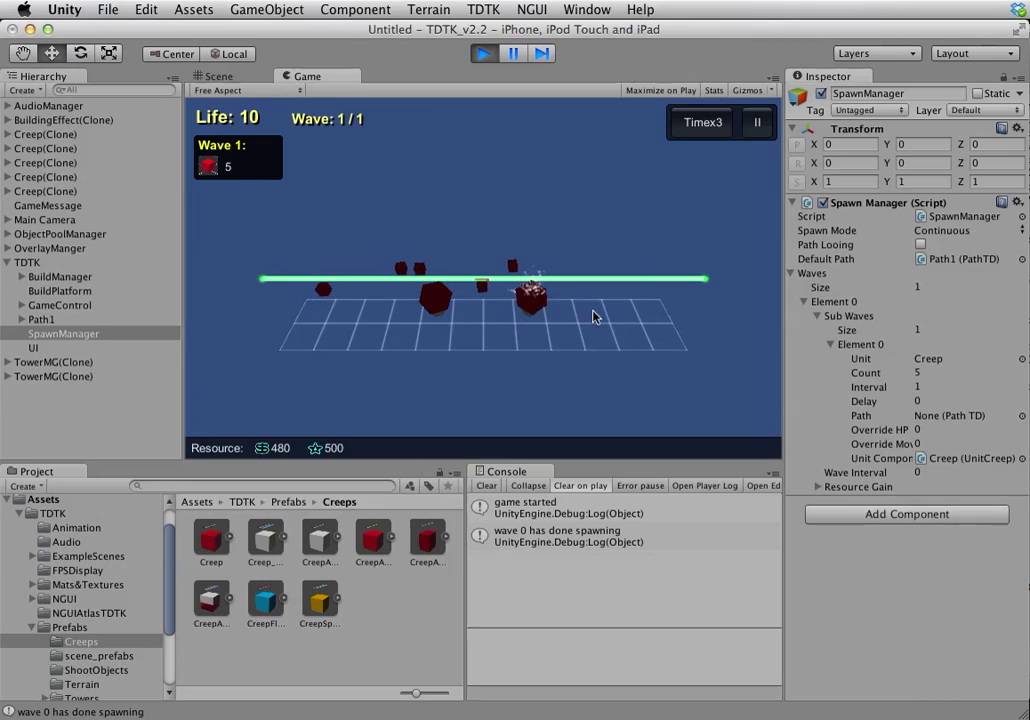
click(593, 317)
click(623, 287)
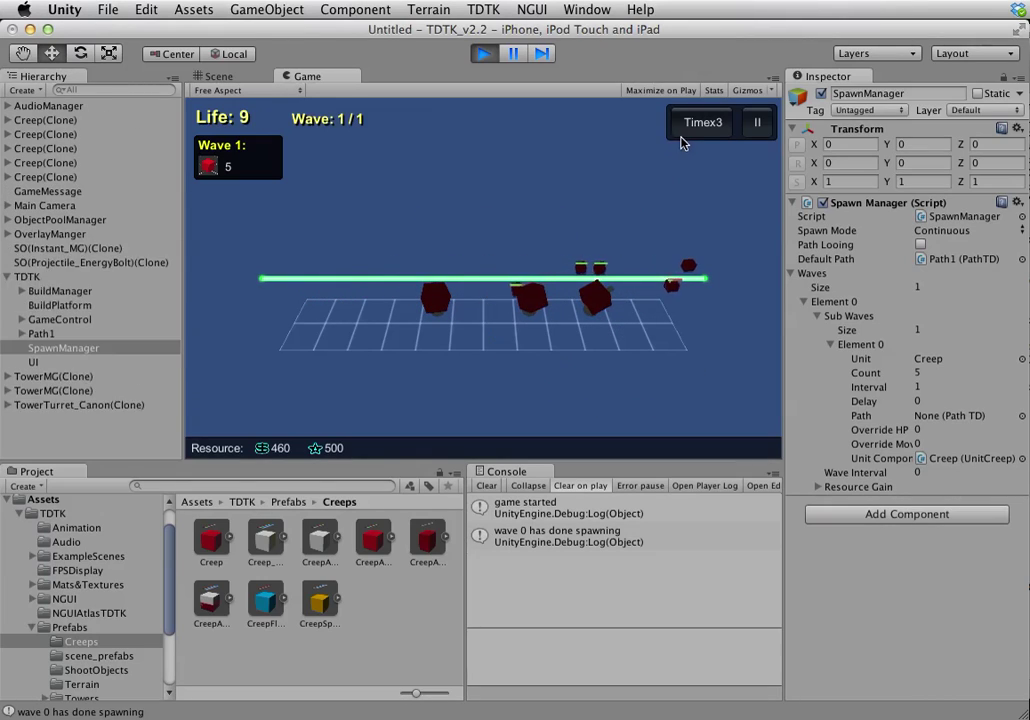
click(483, 54)
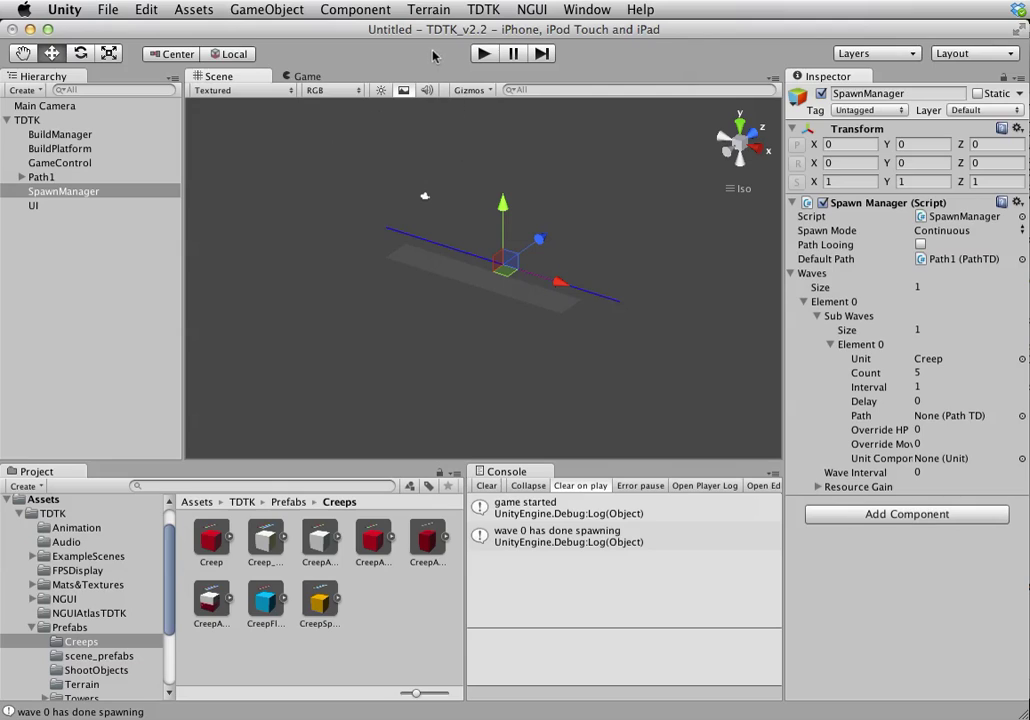
Create a new TDTK mazing scene and expand its TDTK object in the hierarchy.
click(482, 10)
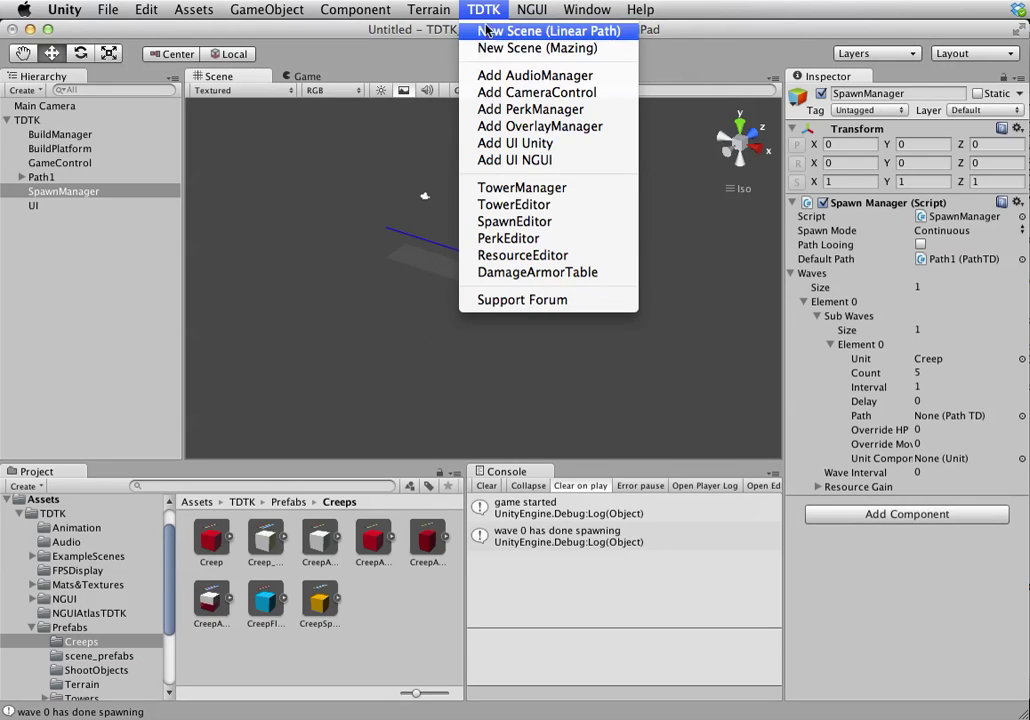
click(491, 49)
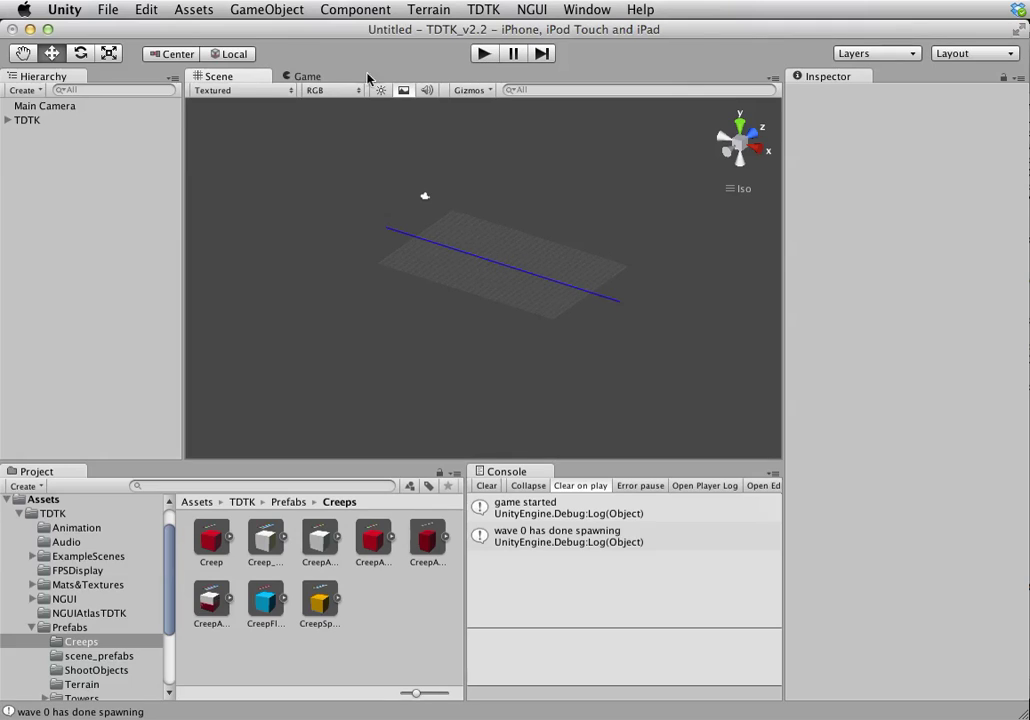
click(7, 120)
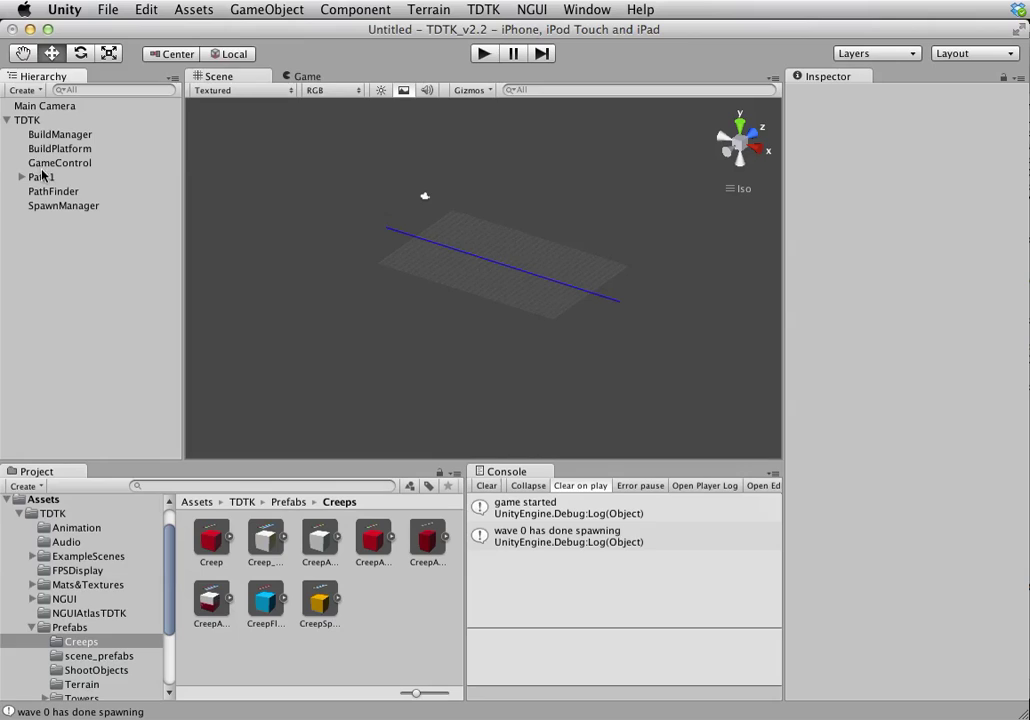
Locate the objects in Path1's waypoint list and move Path1 along Z to about 10.1.
click(21, 177)
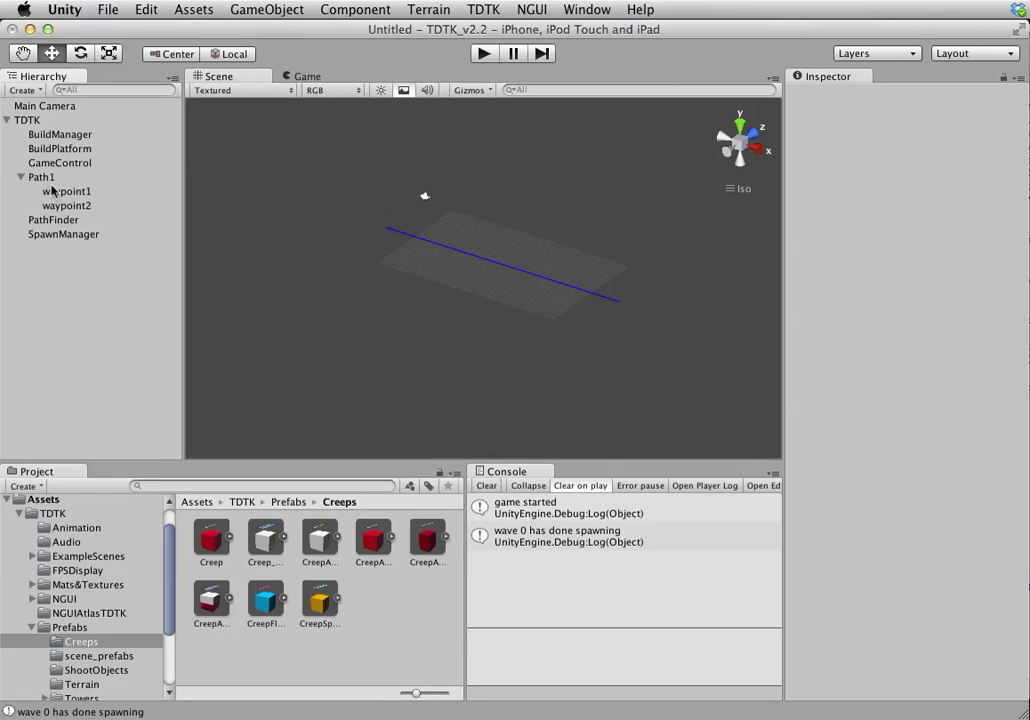
click(62, 180)
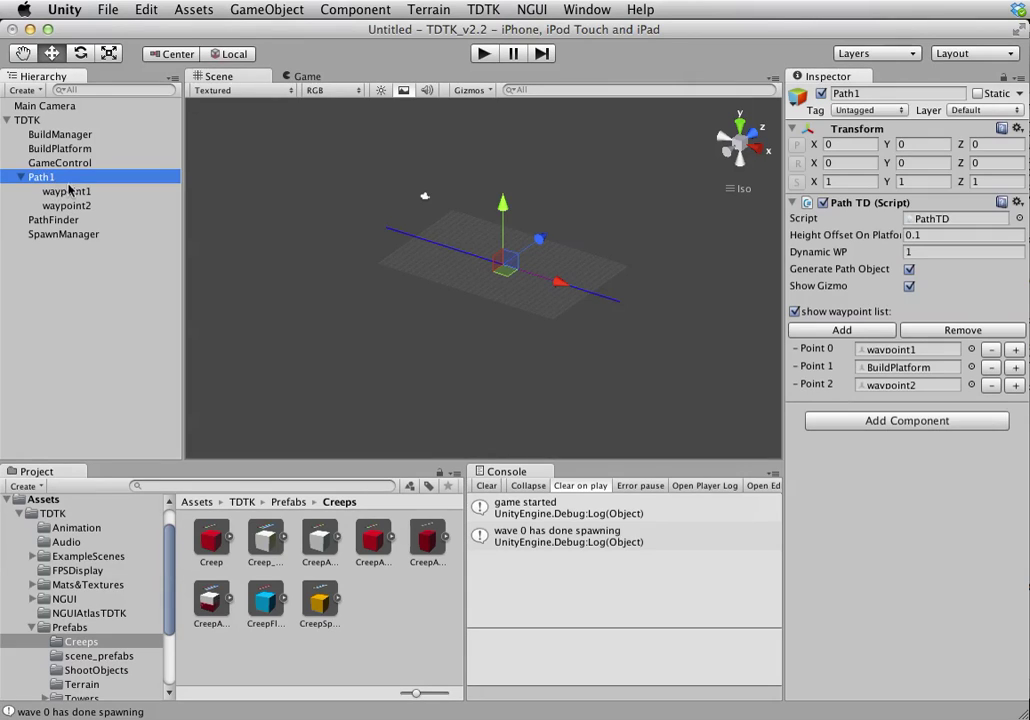
click(917, 356)
click(905, 350)
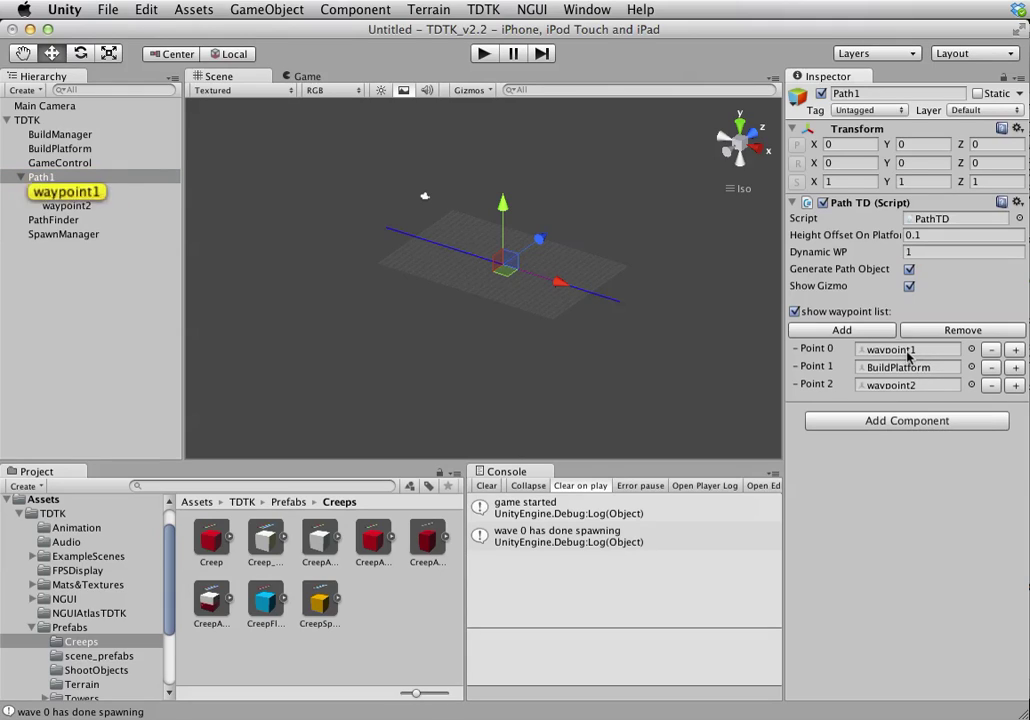
click(898, 367)
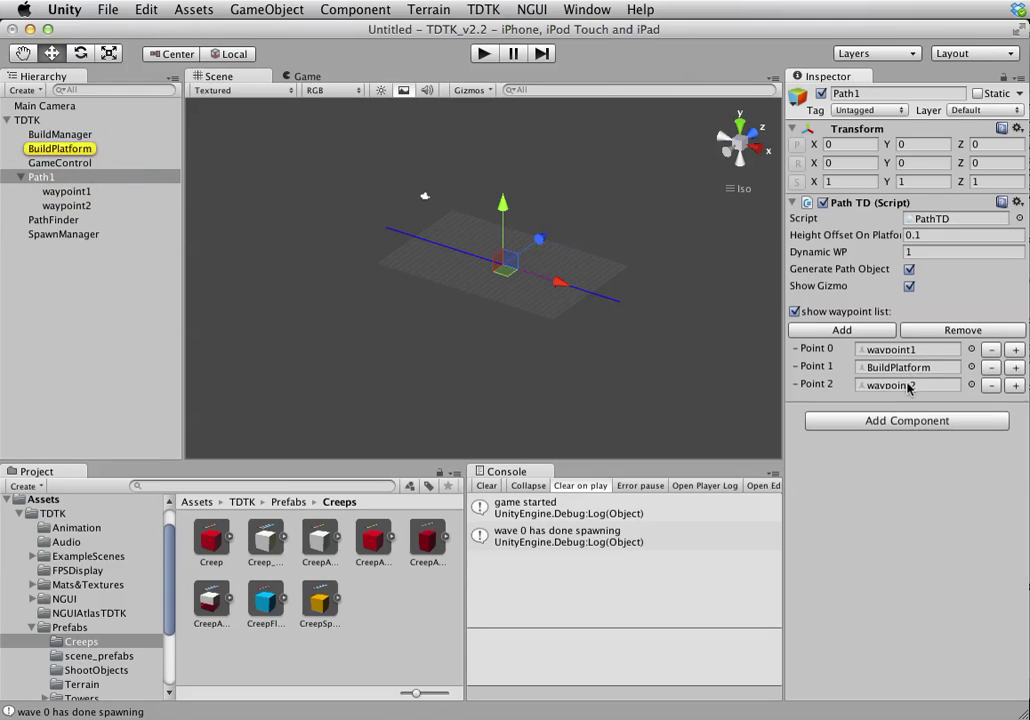
click(882, 385)
drag(541, 239, 610, 193)
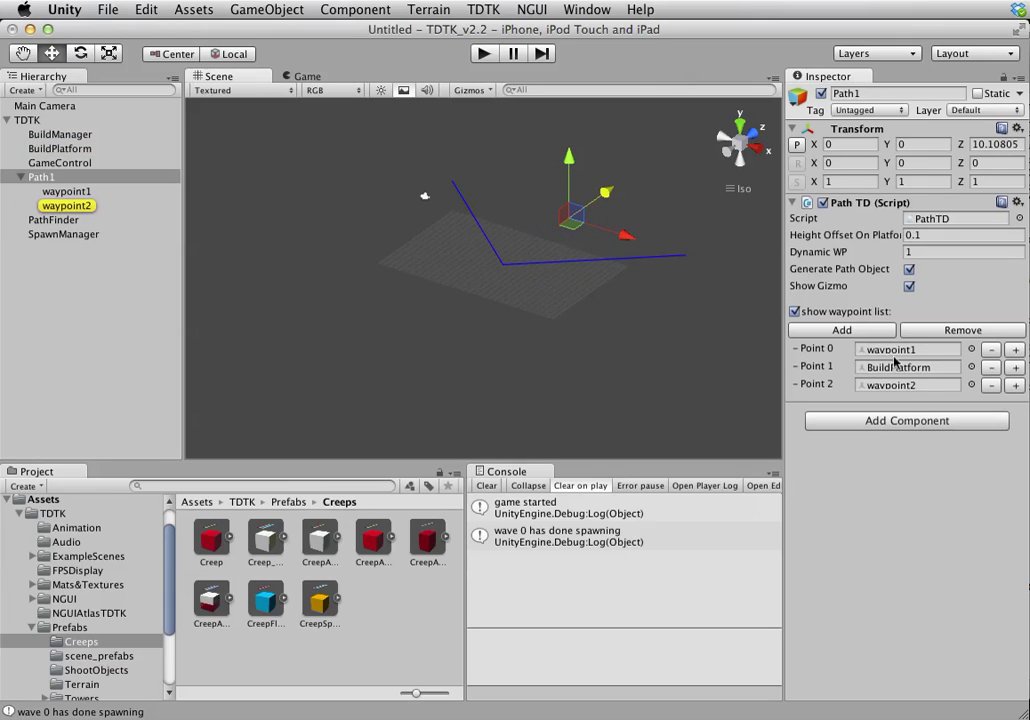
Insert a new Point 1 in Path1's waypoint list and assign it a duplicate of waypoint1 renamed waypoint1.5.
click(1010, 371)
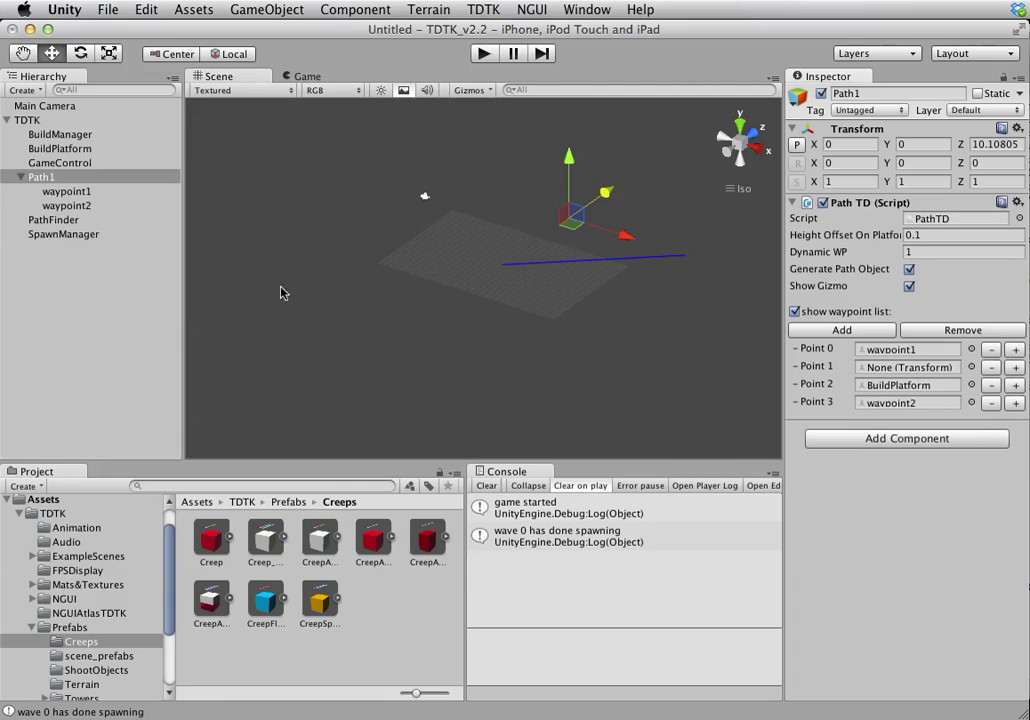
click(81, 193)
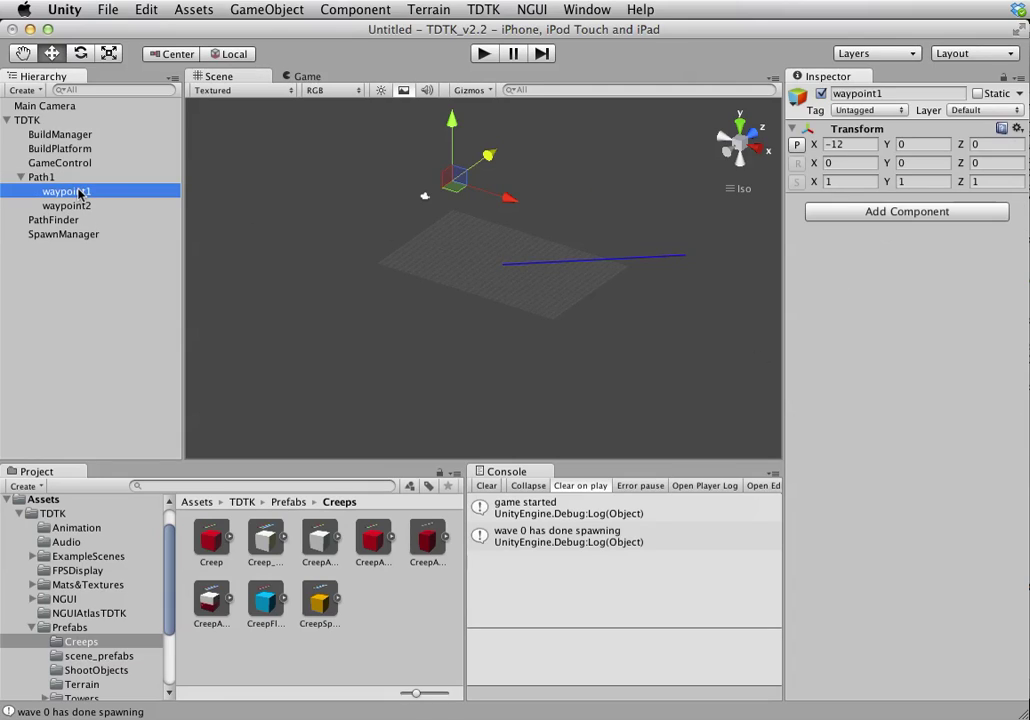
key(super+d)
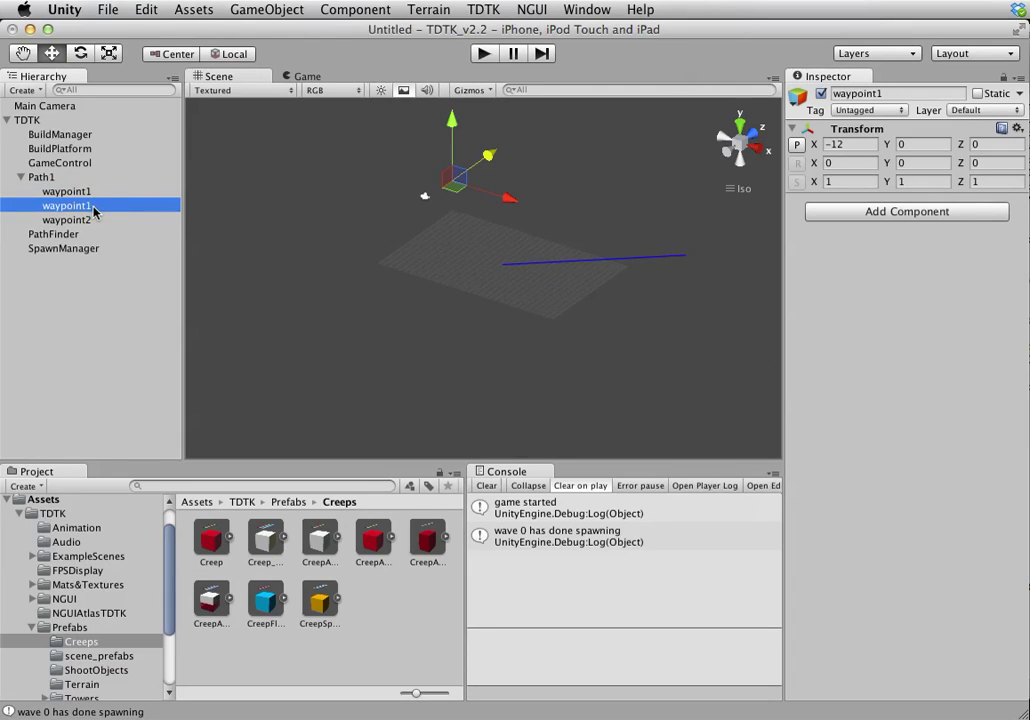
click(94, 206)
text(.5)
key(Return)
click(45, 177)
drag(70, 205, 882, 367)
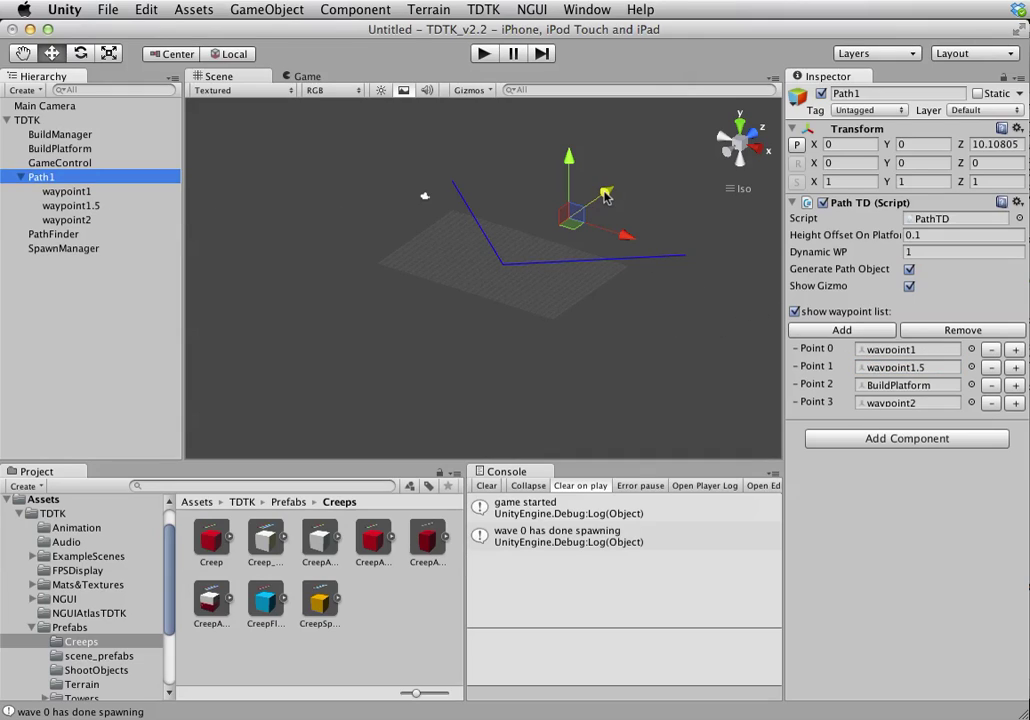
Move waypoint1.5 to about X -9.5 and Z -25.6, in front of the build platform.
click(100, 206)
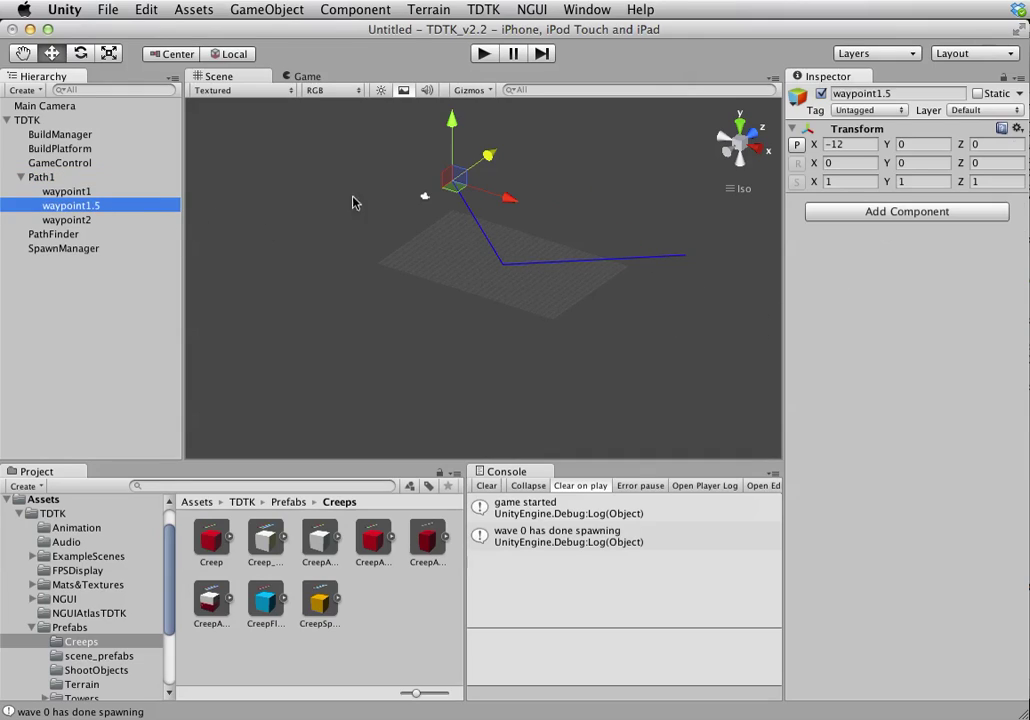
drag(487, 156, 299, 278)
drag(345, 324, 368, 333)
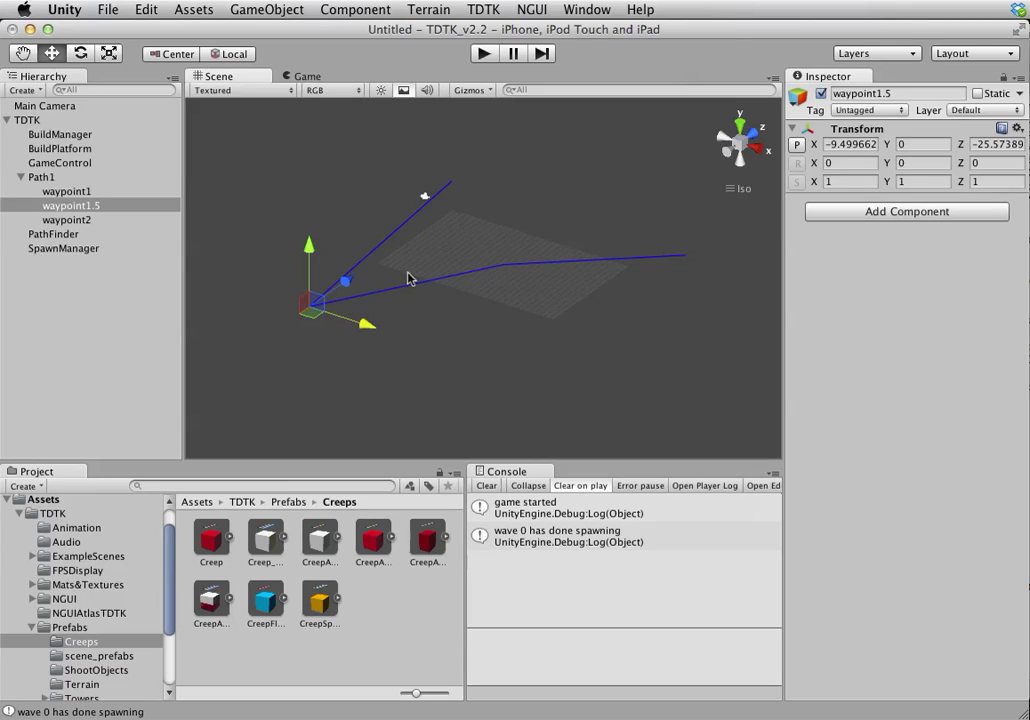
Move the BuildPlatform along X to about 3.7 and briefly run the scene to check the path.
click(510, 241)
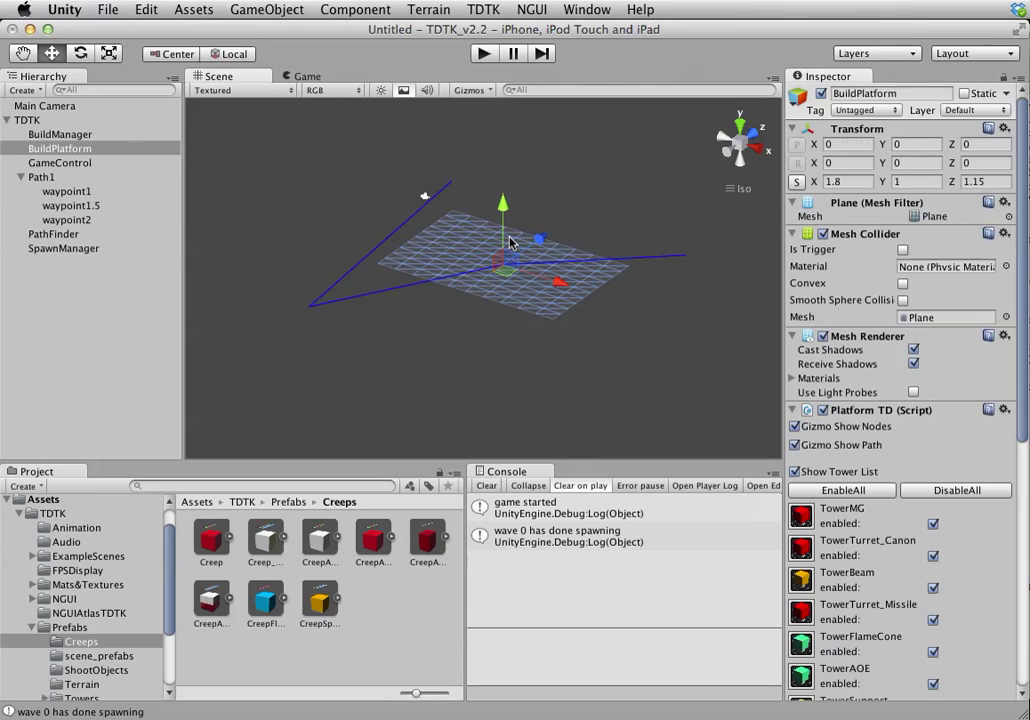
click(38, 176)
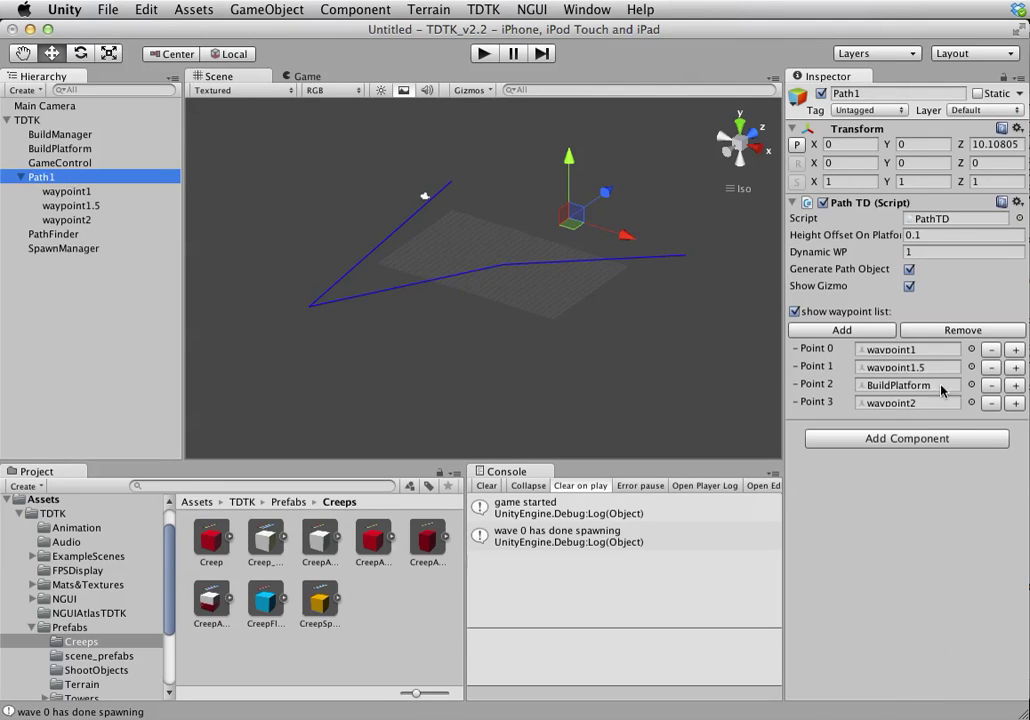
click(466, 240)
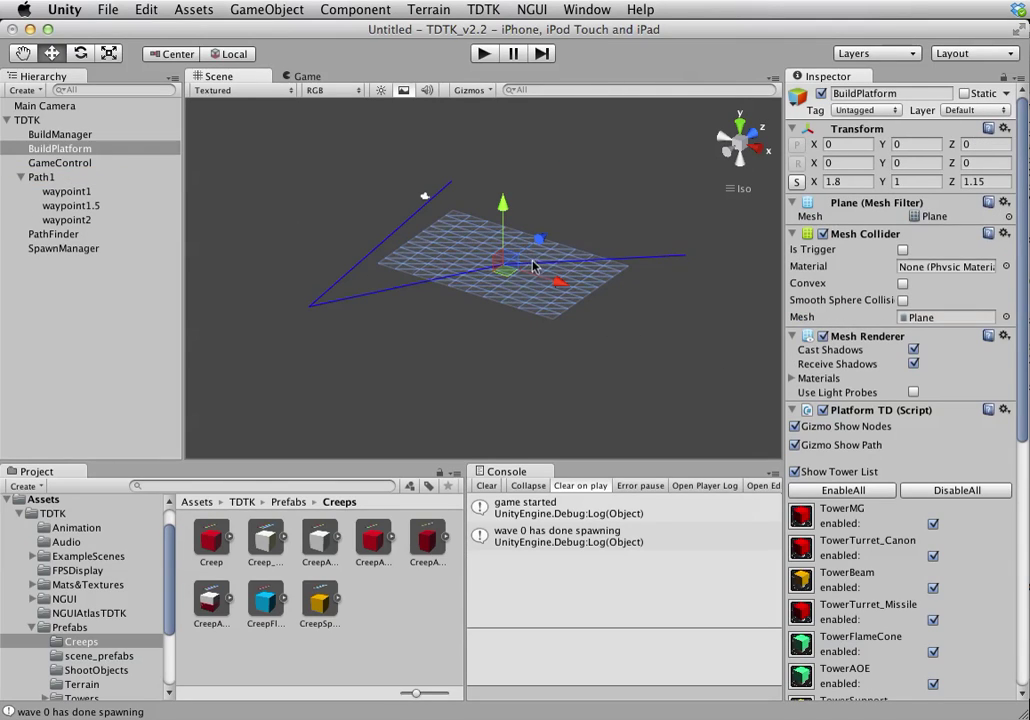
drag(556, 281, 592, 288)
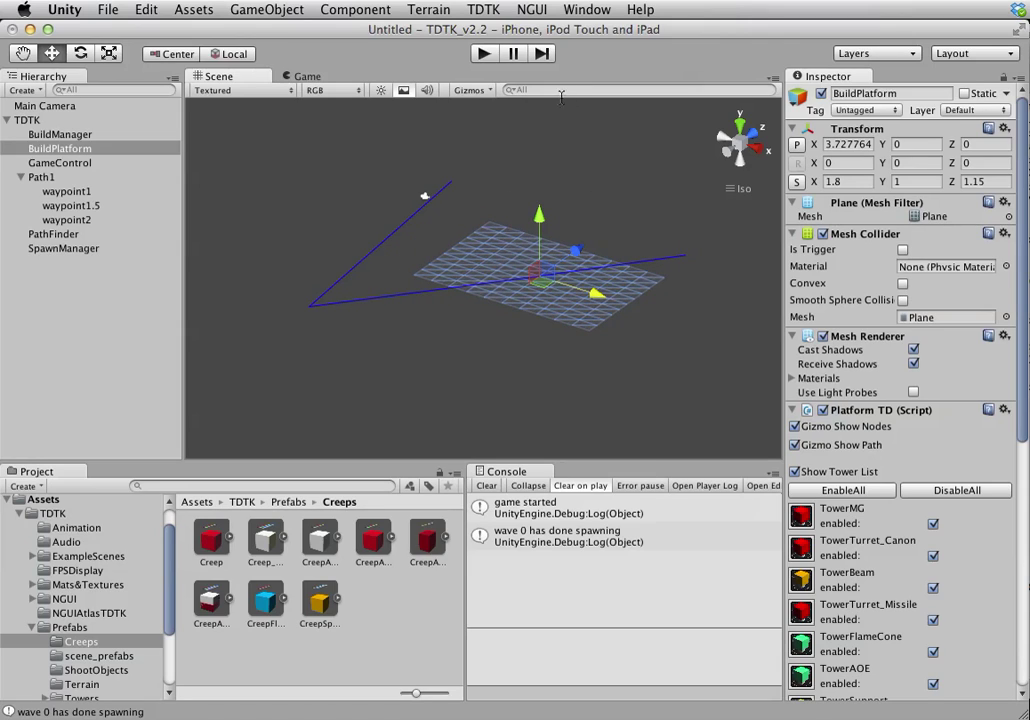
click(485, 55)
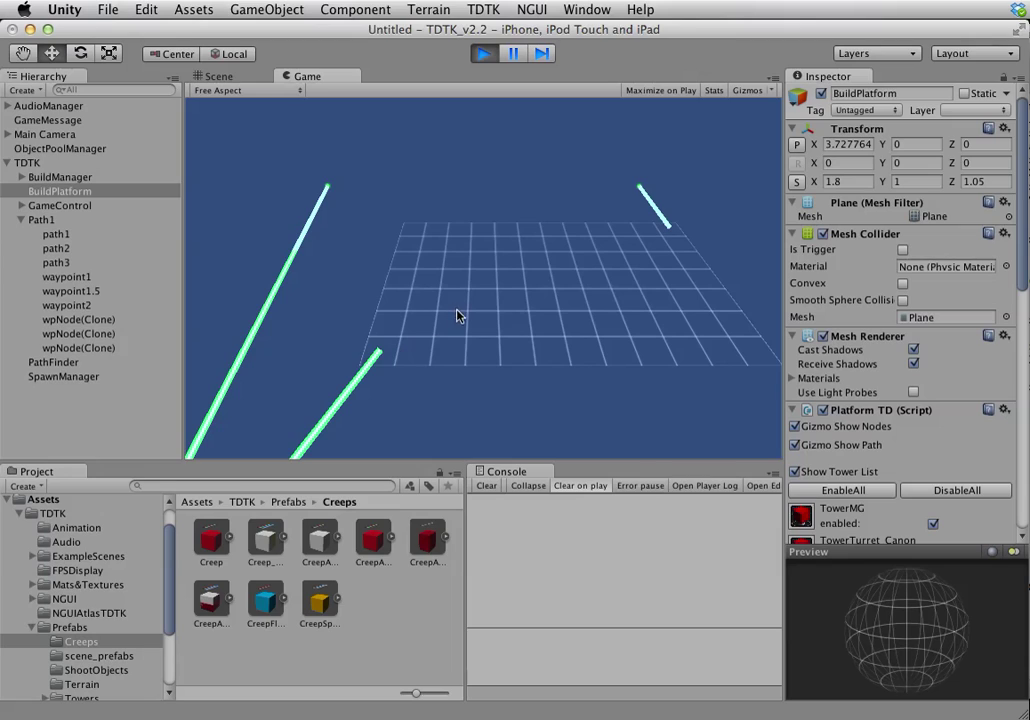
click(485, 55)
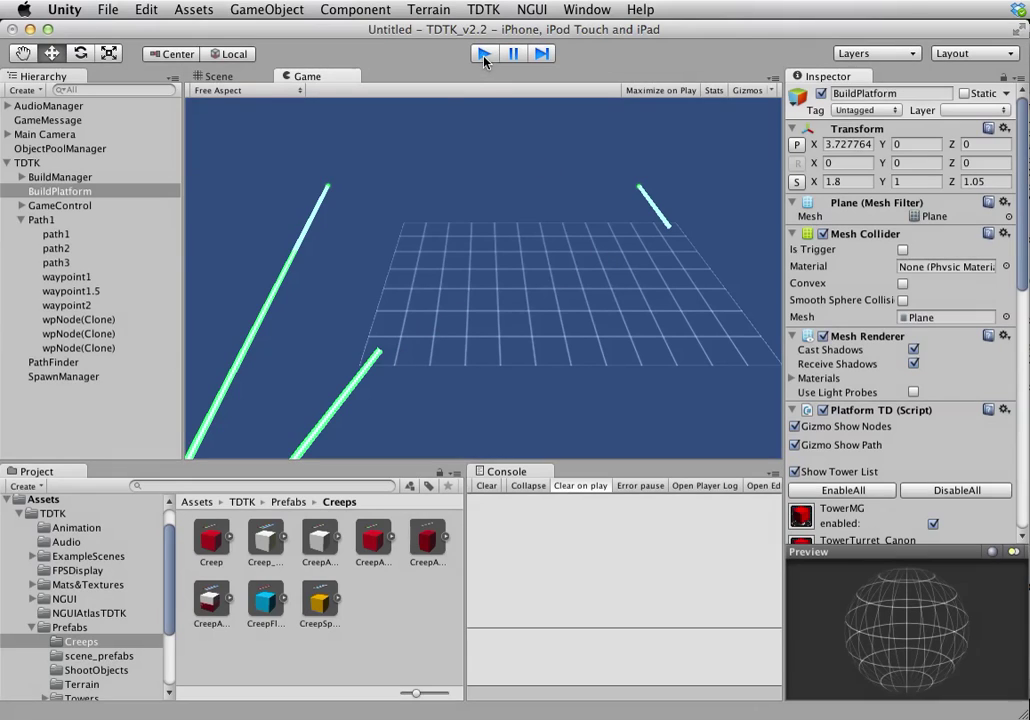
Find the PathIndicator script among the project assets and add it to Path1 as a component.
click(42, 177)
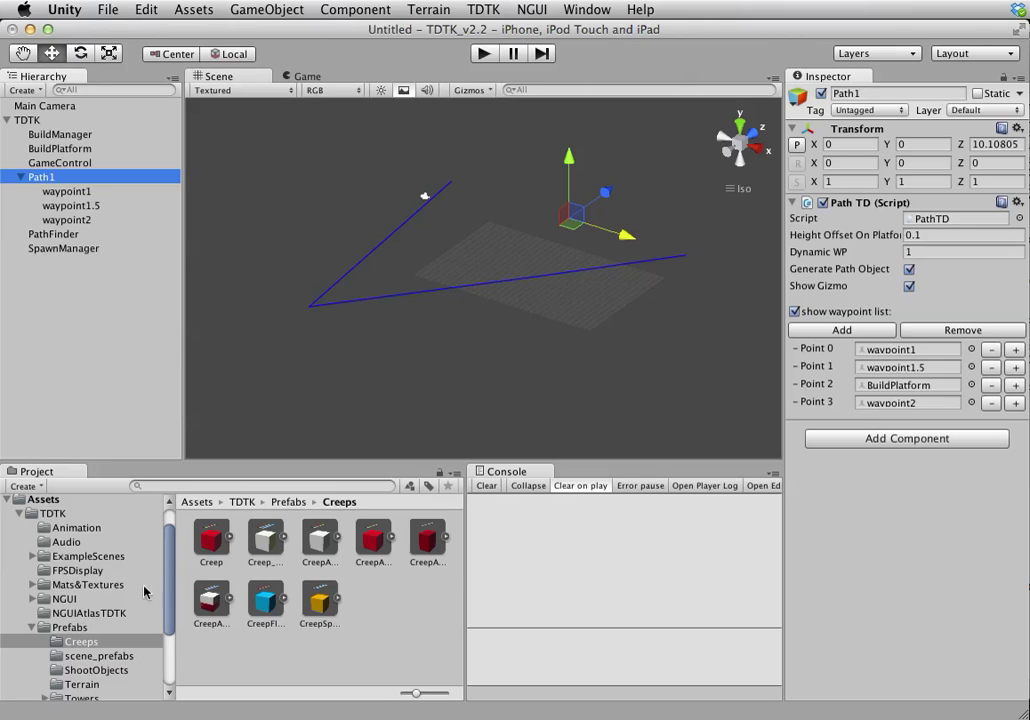
click(279, 486)
text(path)
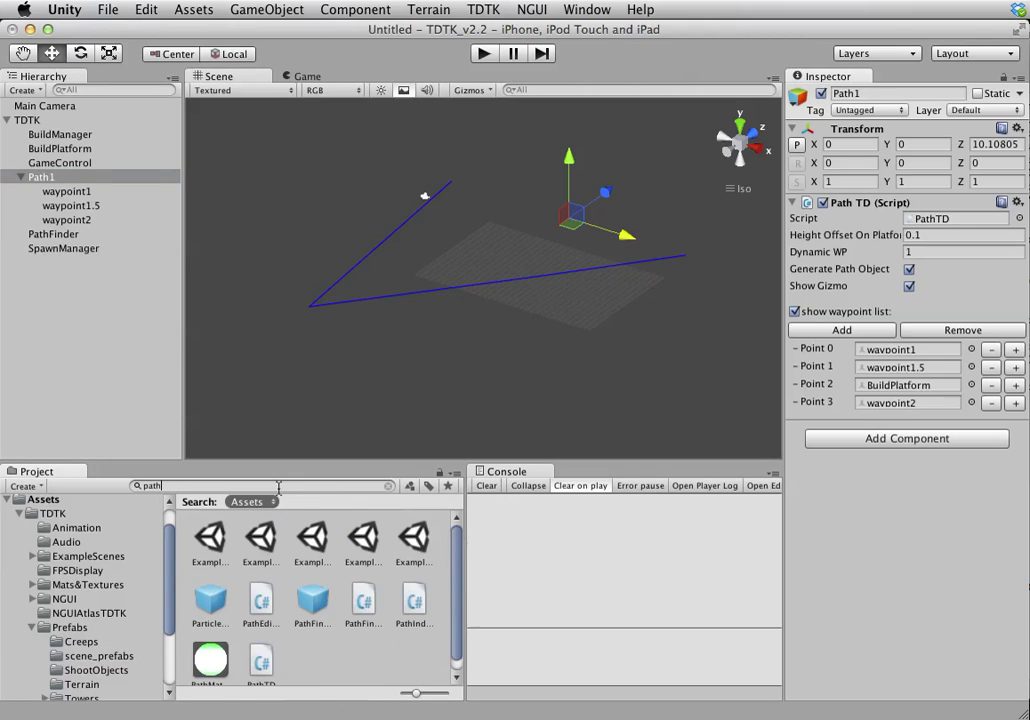
drag(320, 601, 375, 641)
drag(414, 604, 852, 560)
Search the assets for "indicator" and assign the ParticlePathIndicator prefab as Indicator T of Path1's Path Indicator script.
click(276, 484)
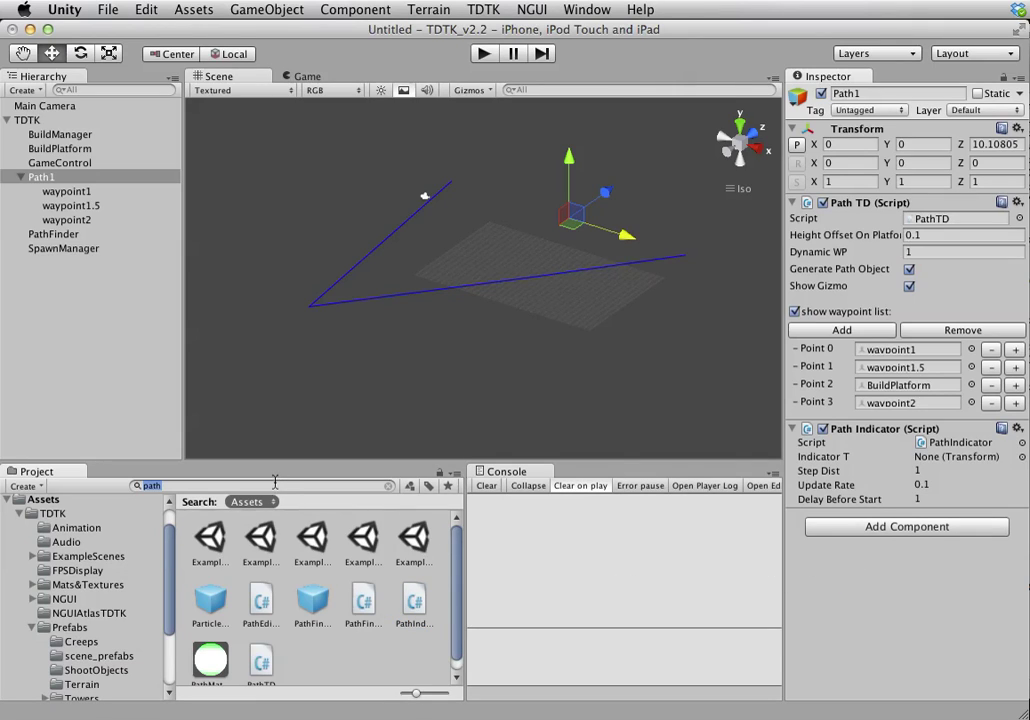
text(indi)
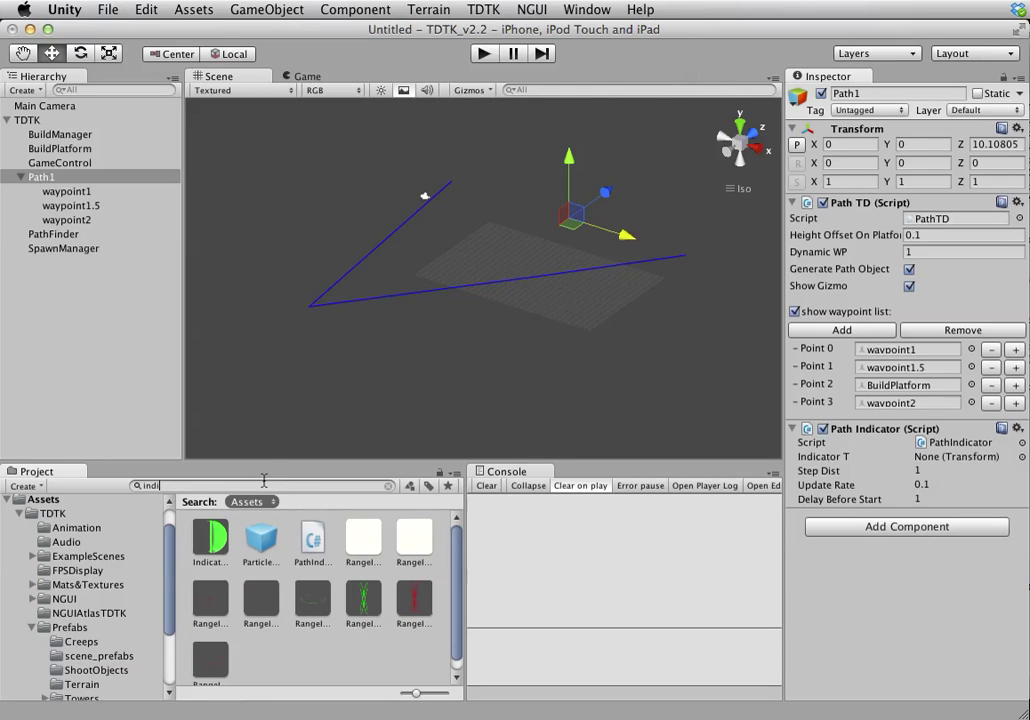
text(caor)
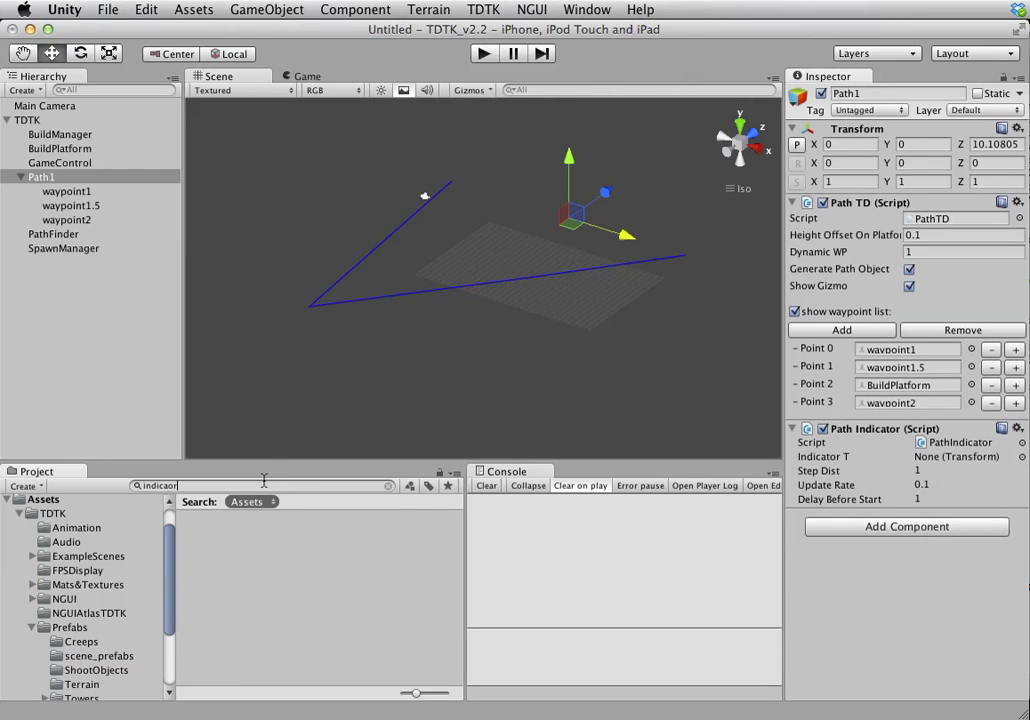
key(BackSpace)
key(BackSpace)
key(BackSpace)
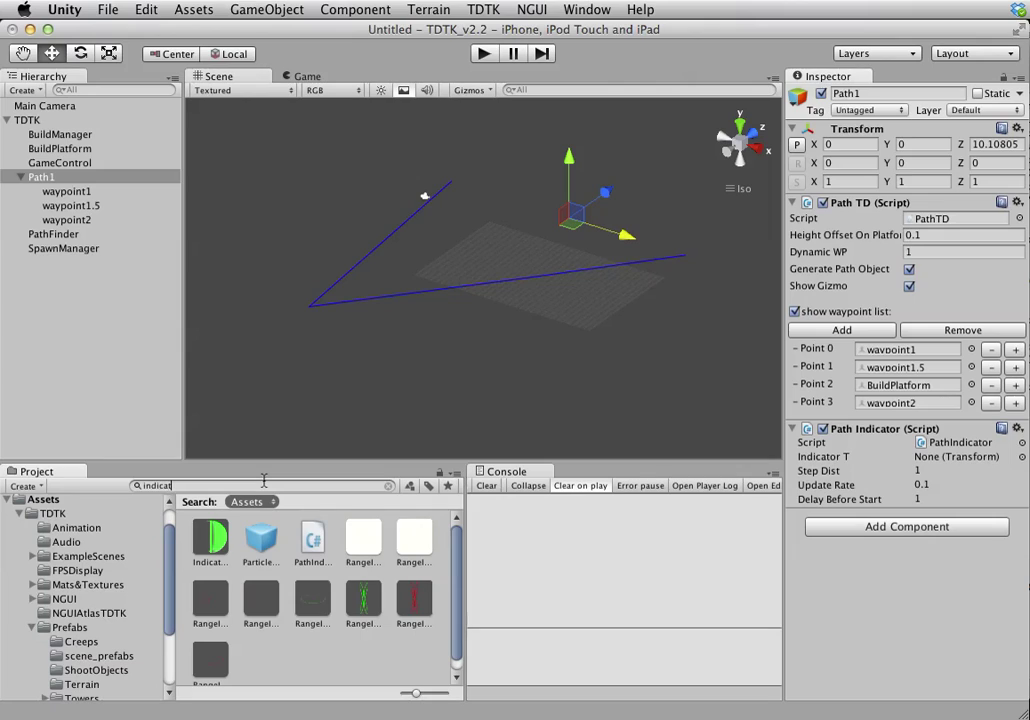
drag(210, 537, 932, 456)
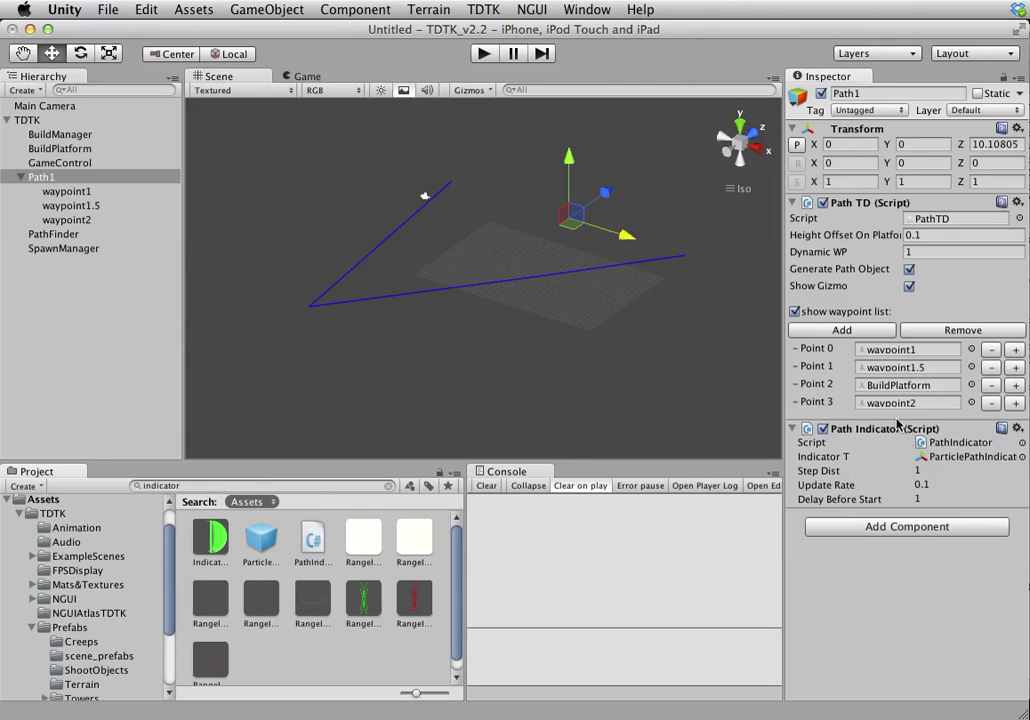
Run the scene to watch the path indicator, and stop it again.
click(483, 10)
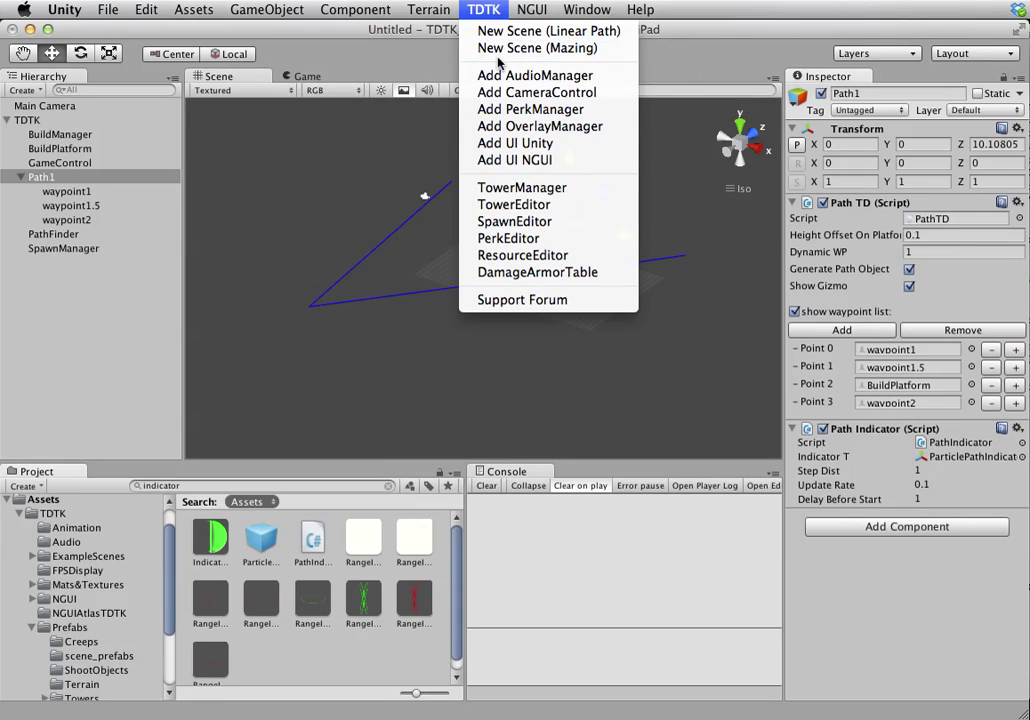
click(676, 73)
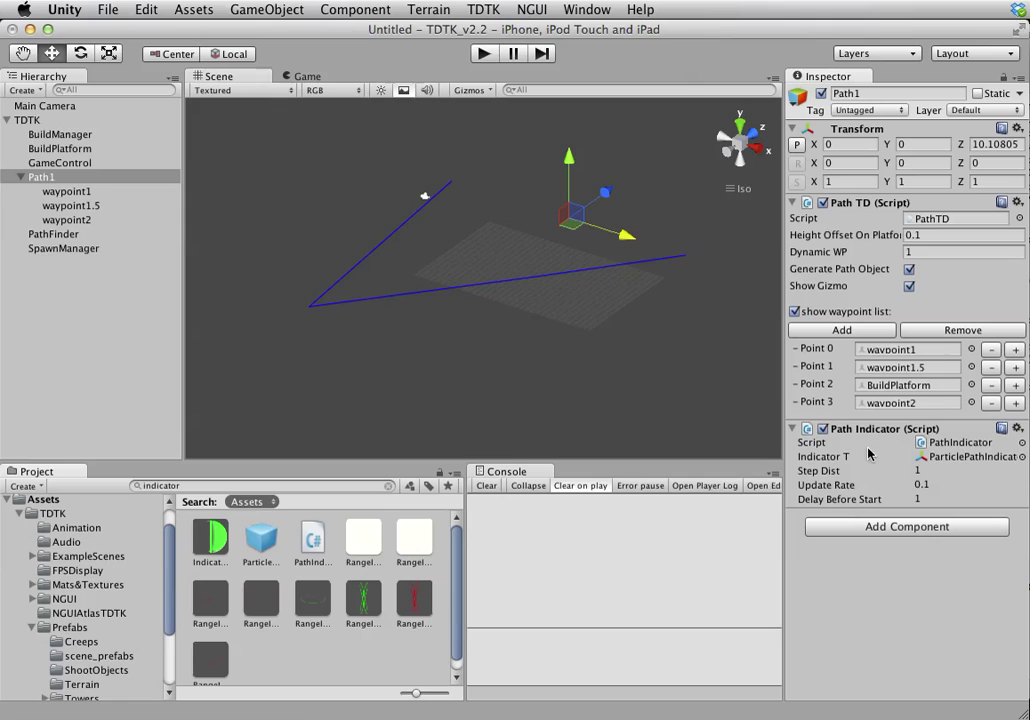
click(483, 55)
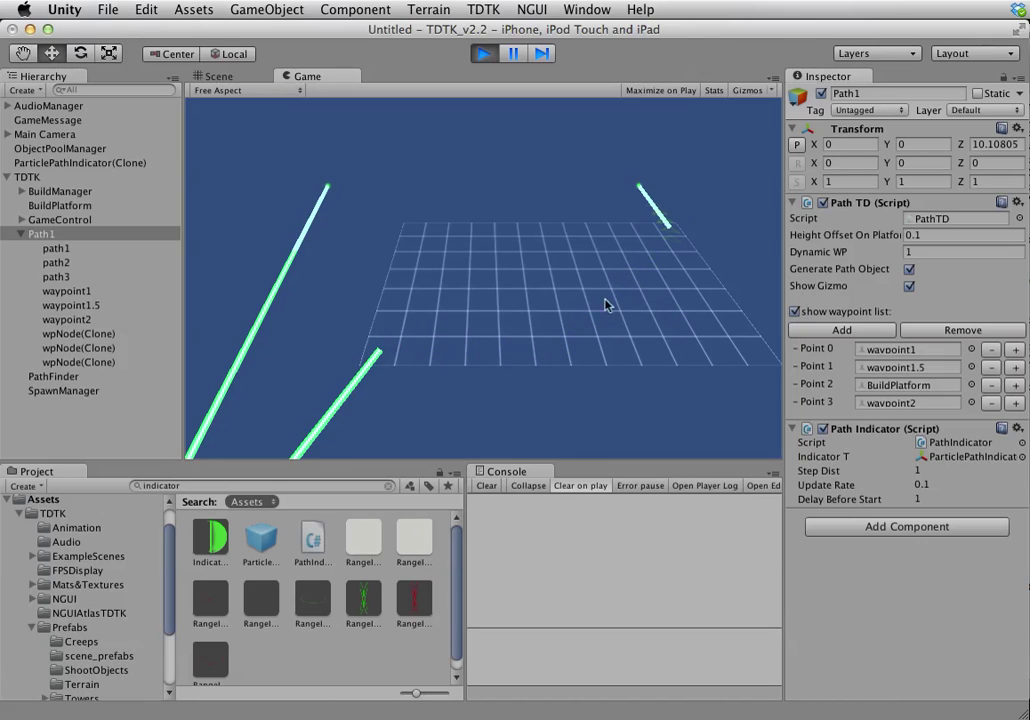
click(483, 53)
Add the TDTK Unity UI to the scene and display the BuildManager settings.
click(476, 9)
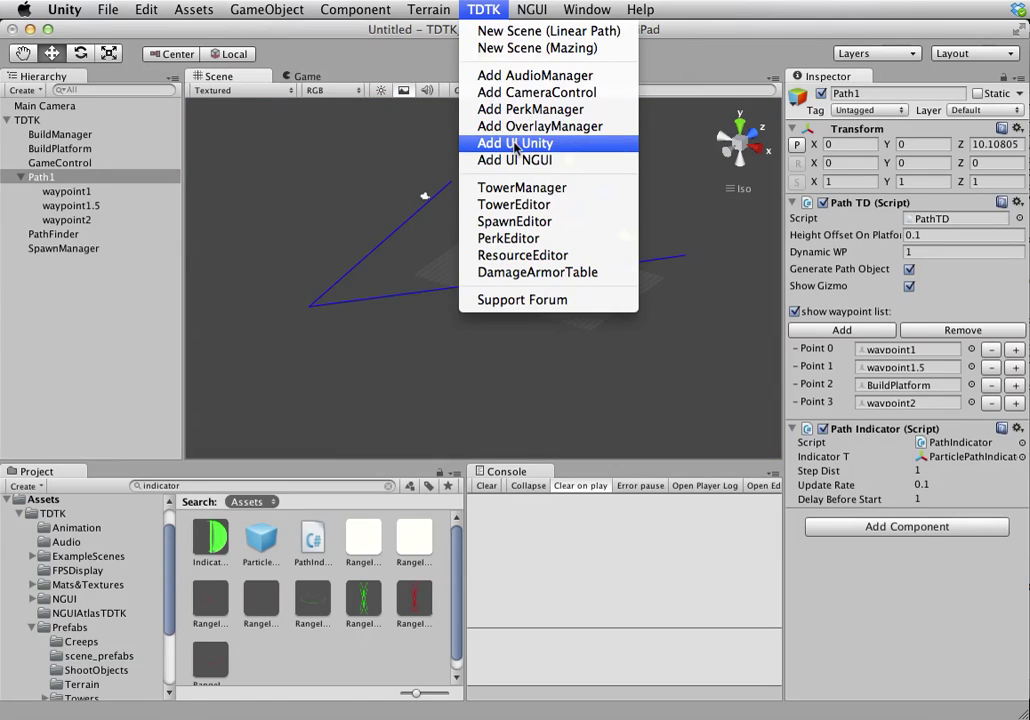
click(515, 145)
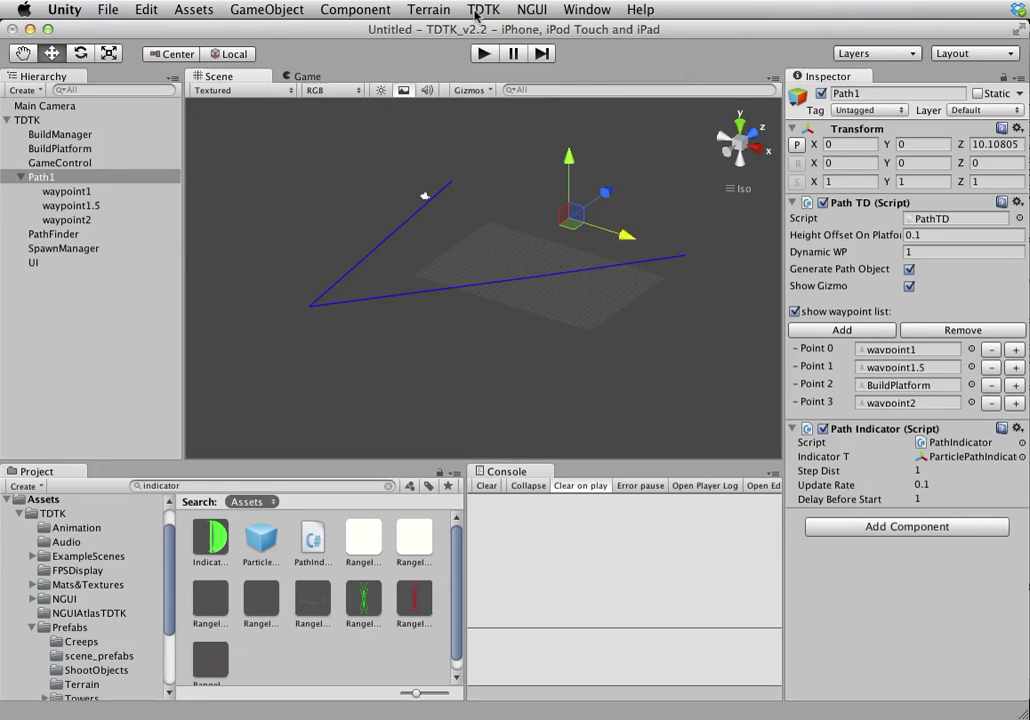
click(85, 136)
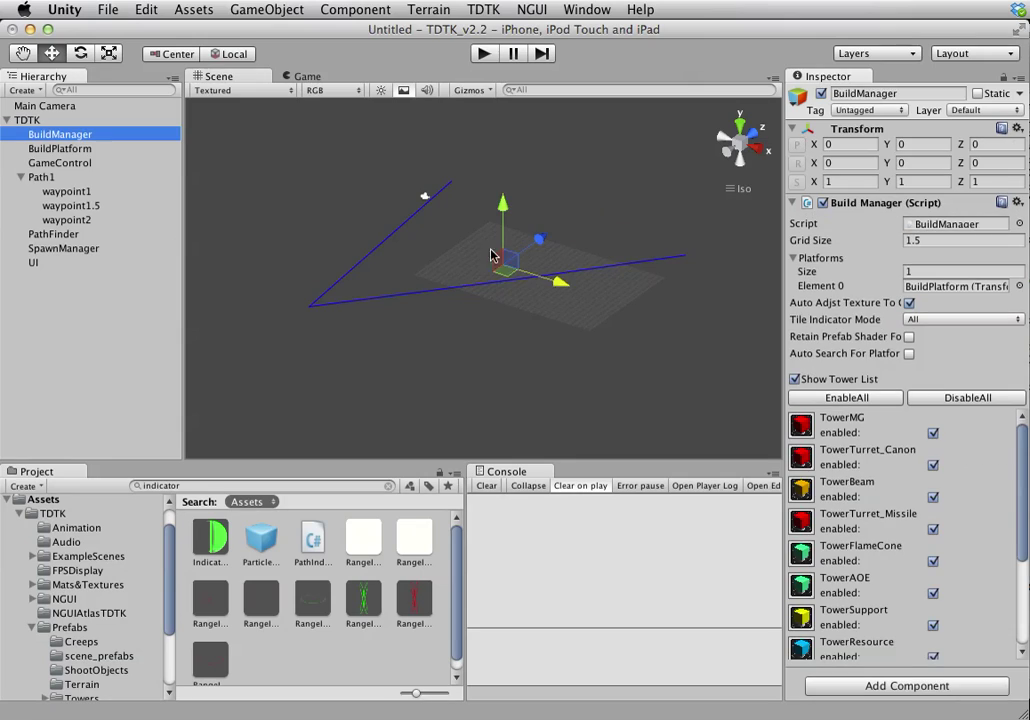
Run the scene, build four Block towers on the platform's grid as obstacles, and stop the game.
click(480, 53)
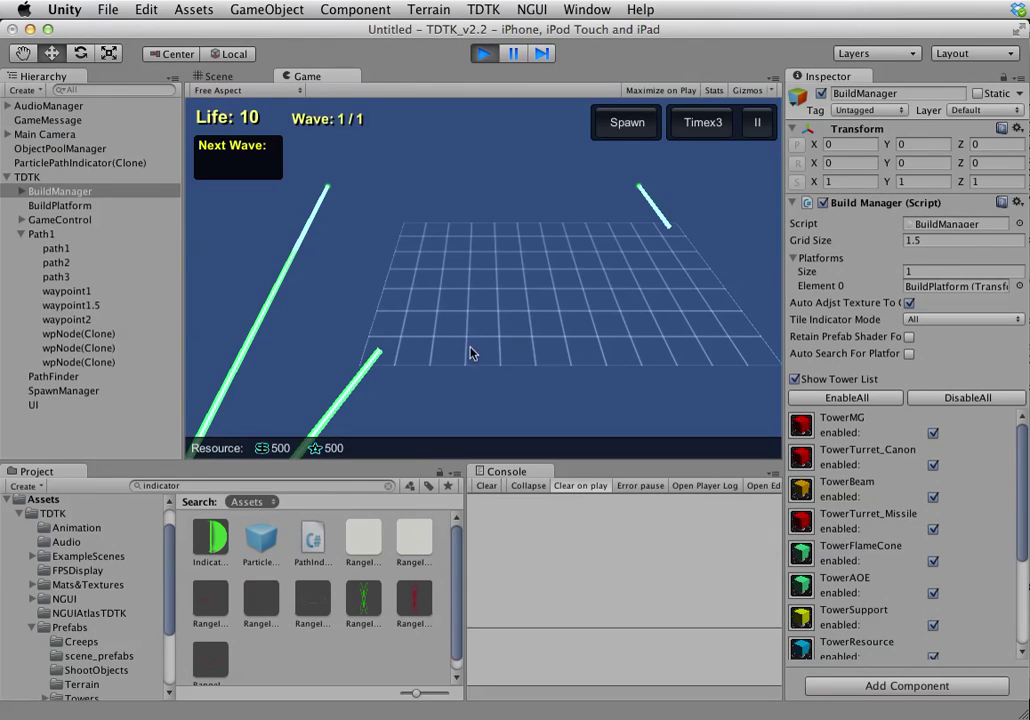
click(472, 351)
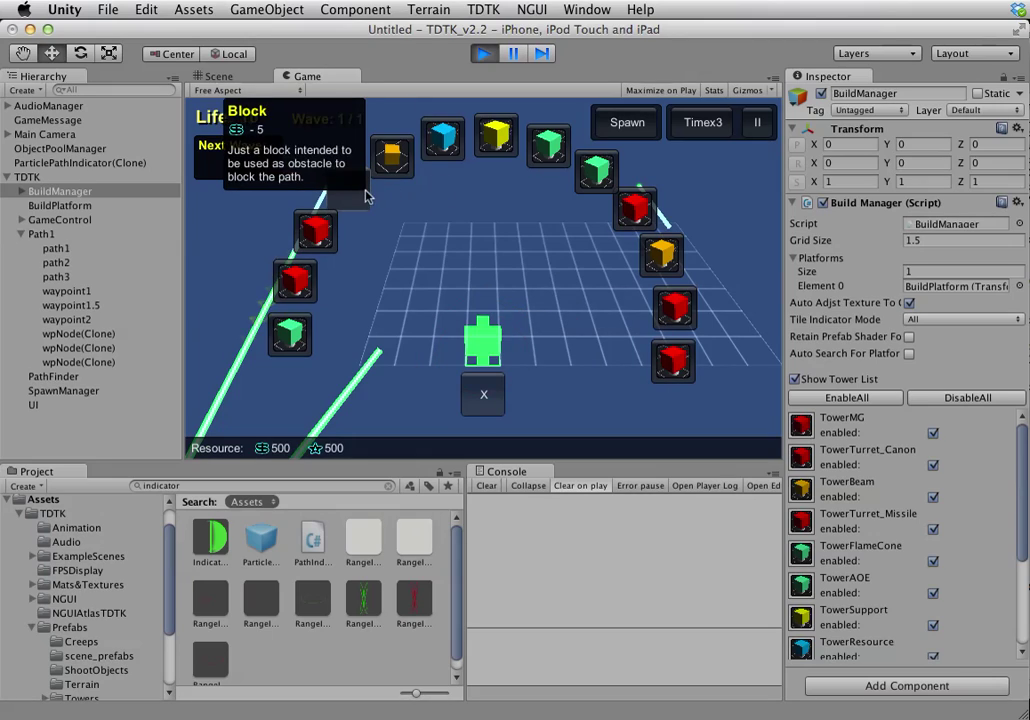
click(348, 188)
click(509, 325)
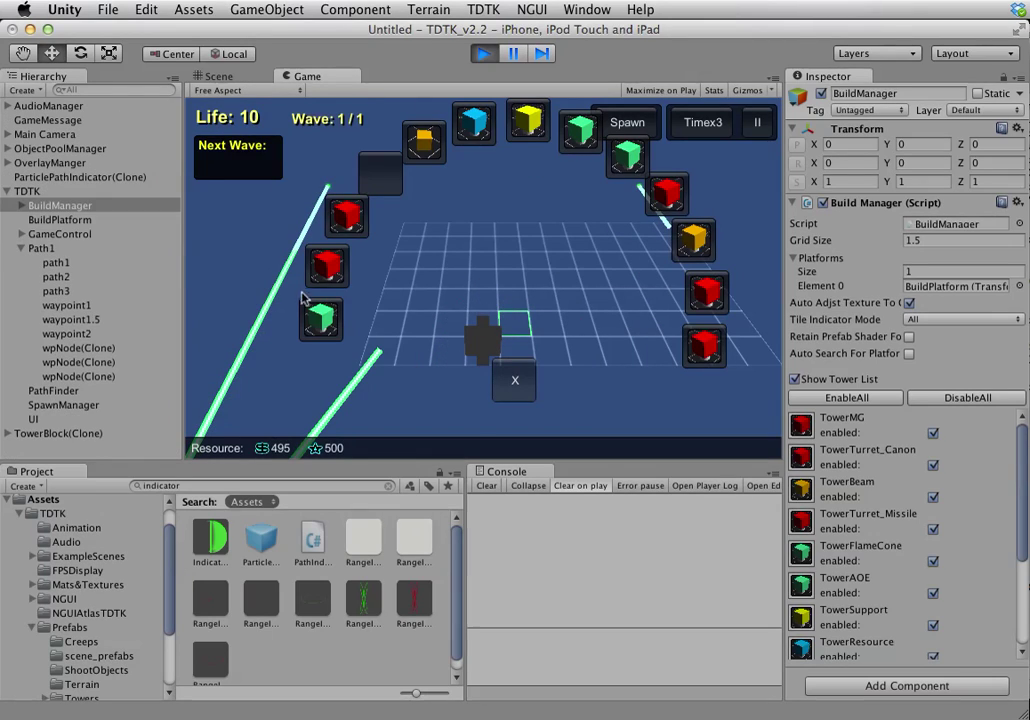
click(378, 187)
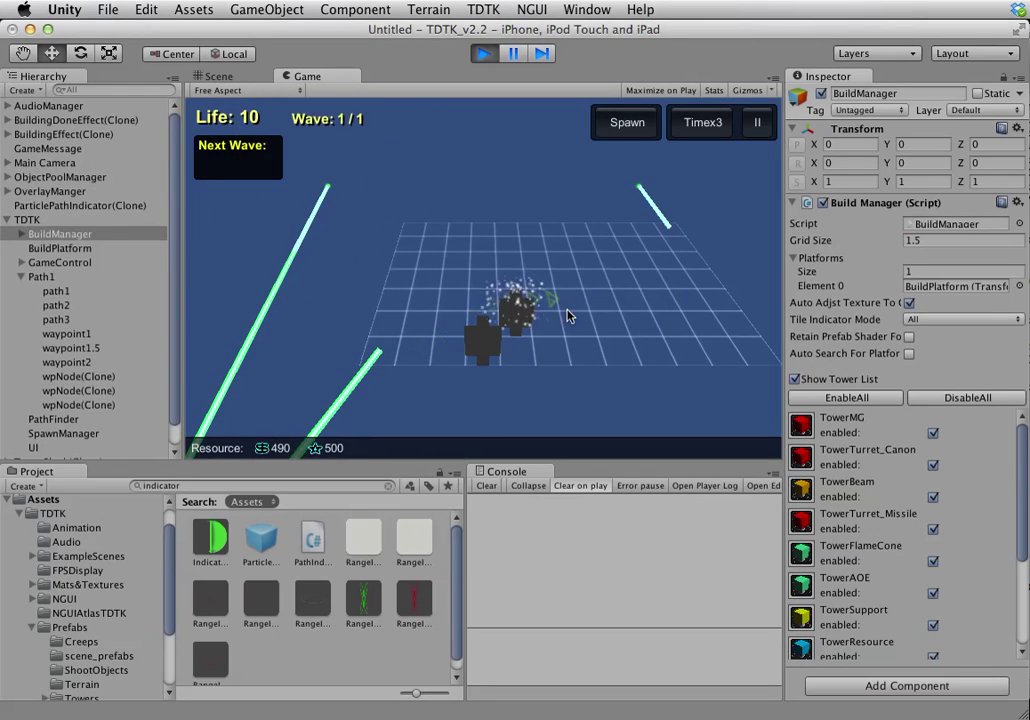
click(486, 302)
click(352, 188)
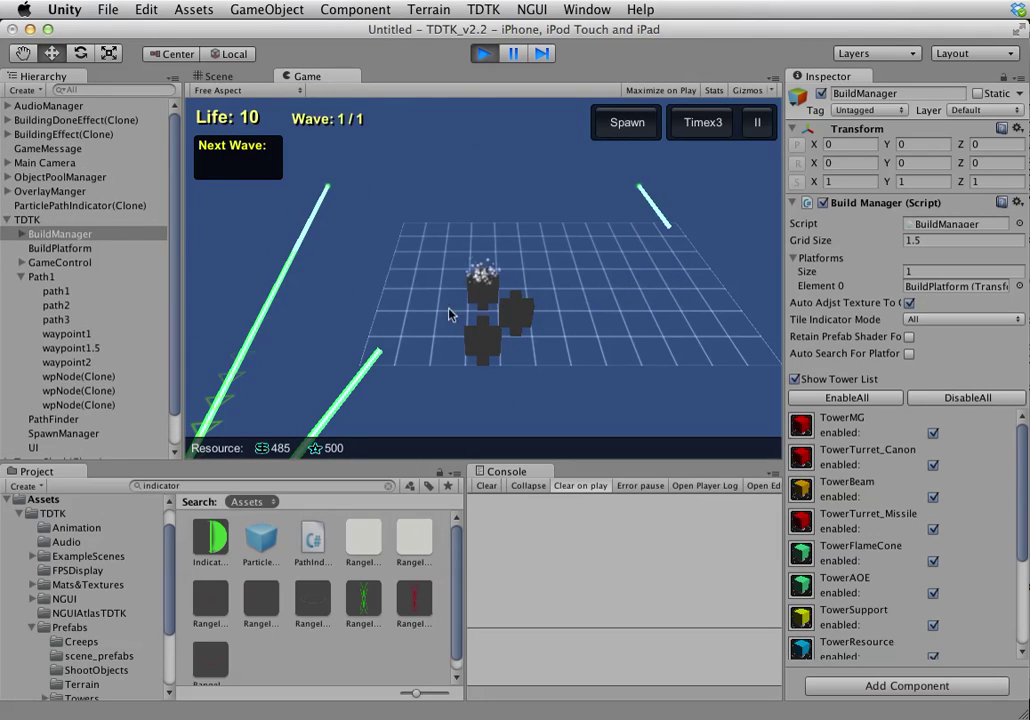
click(448, 315)
click(330, 188)
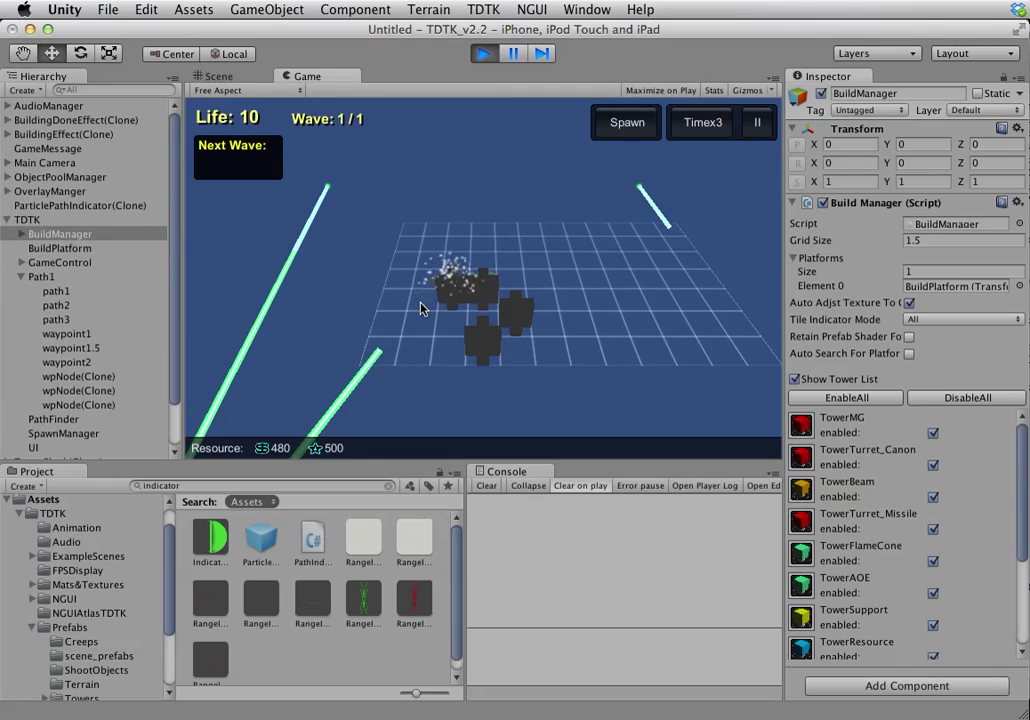
click(482, 55)
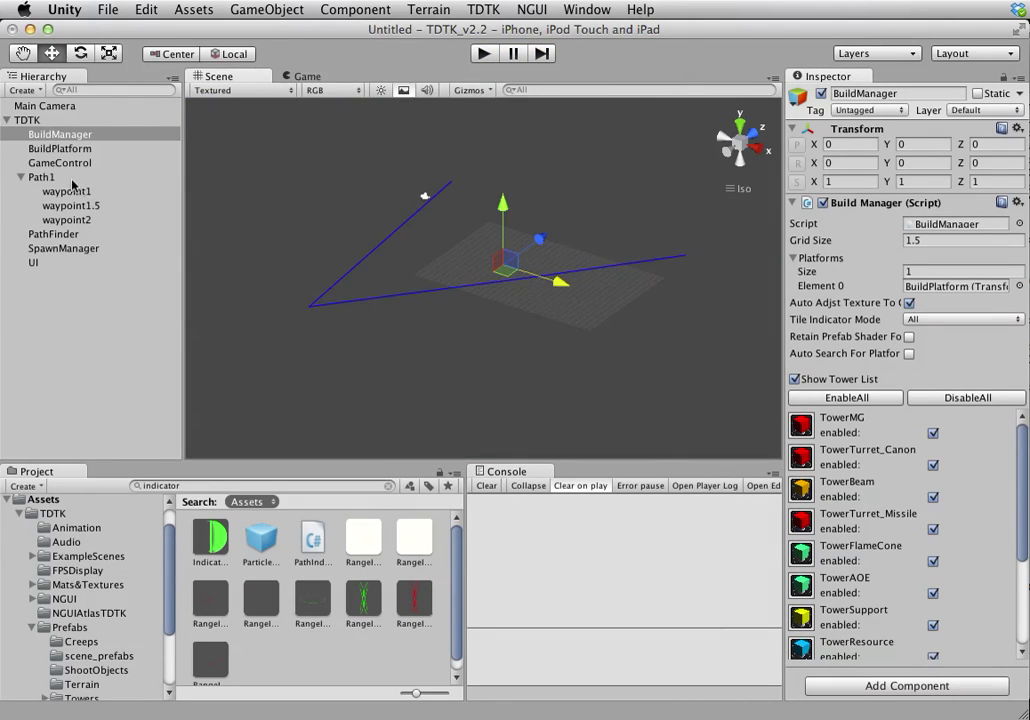
Duplicate the BuildPlatform and move the copy to about X -1.8 and Z 13.9, behind the original.
click(45, 177)
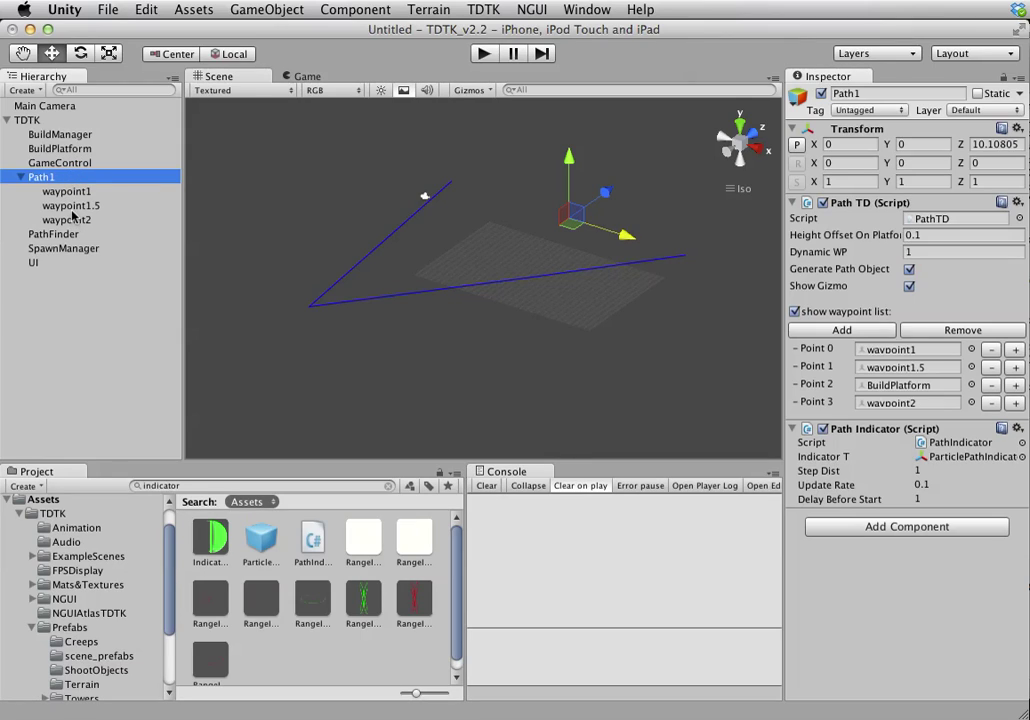
click(70, 206)
click(557, 313)
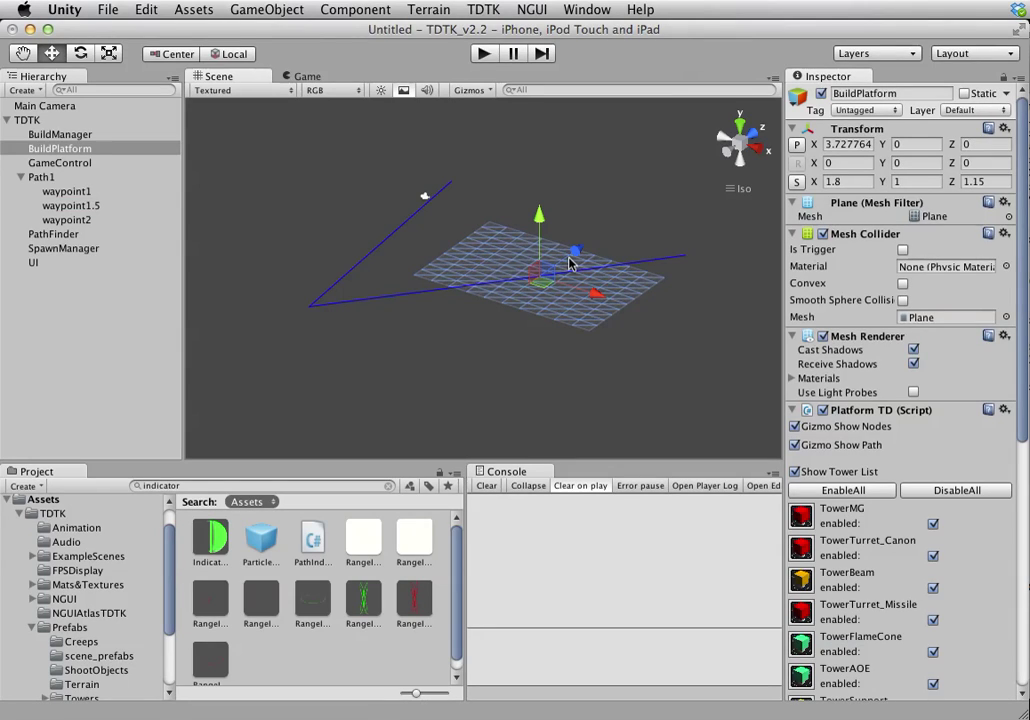
key(super+d)
drag(570, 263, 680, 158)
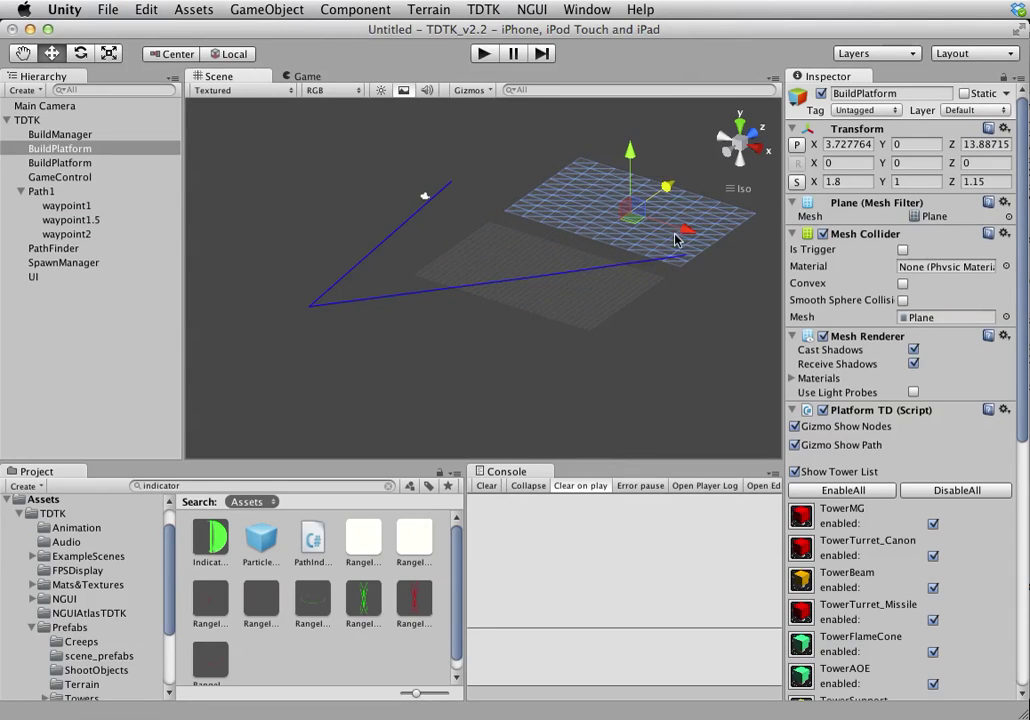
drag(710, 220, 628, 207)
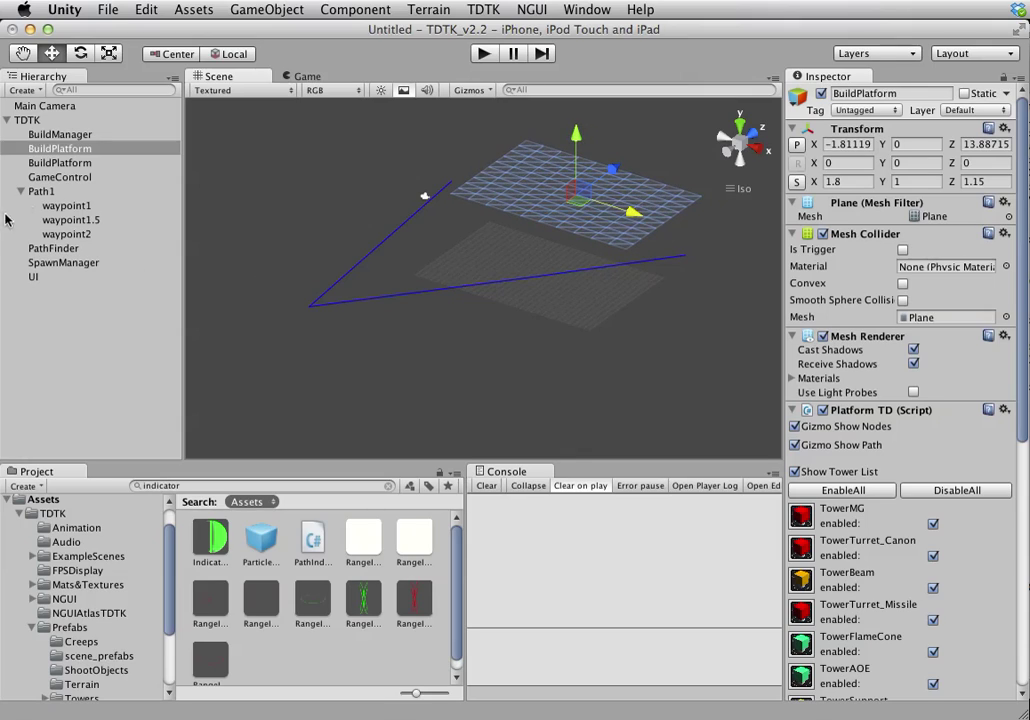
Insert an empty Point 1 between waypoint1 and waypoint1.5 in Path1's waypoint list.
click(41, 191)
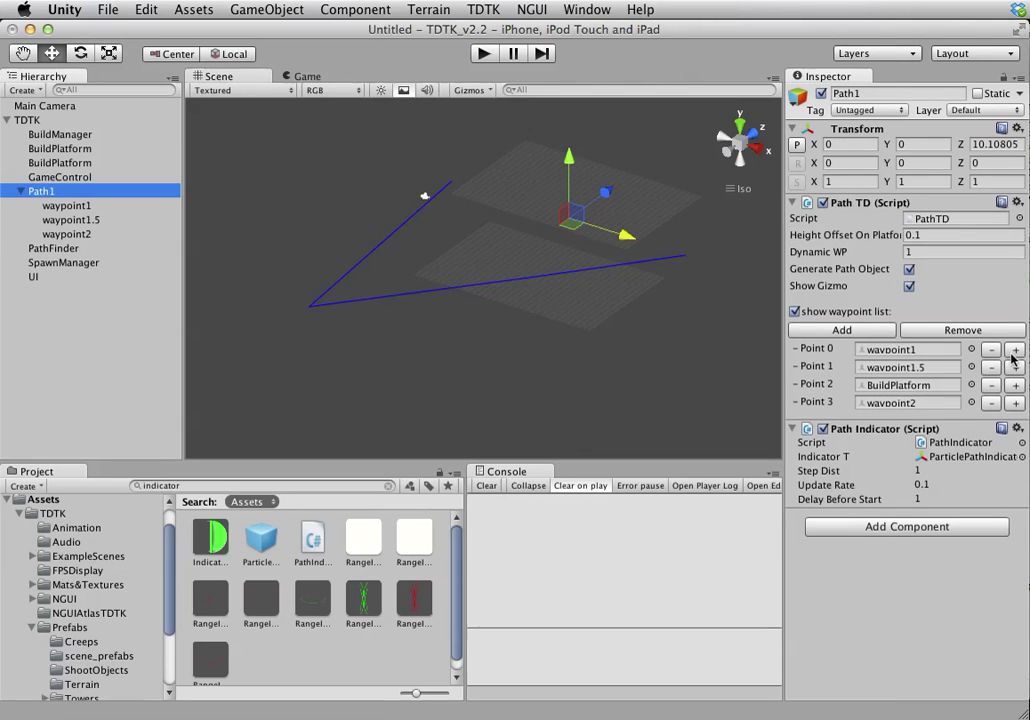
click(1015, 349)
click(990, 351)
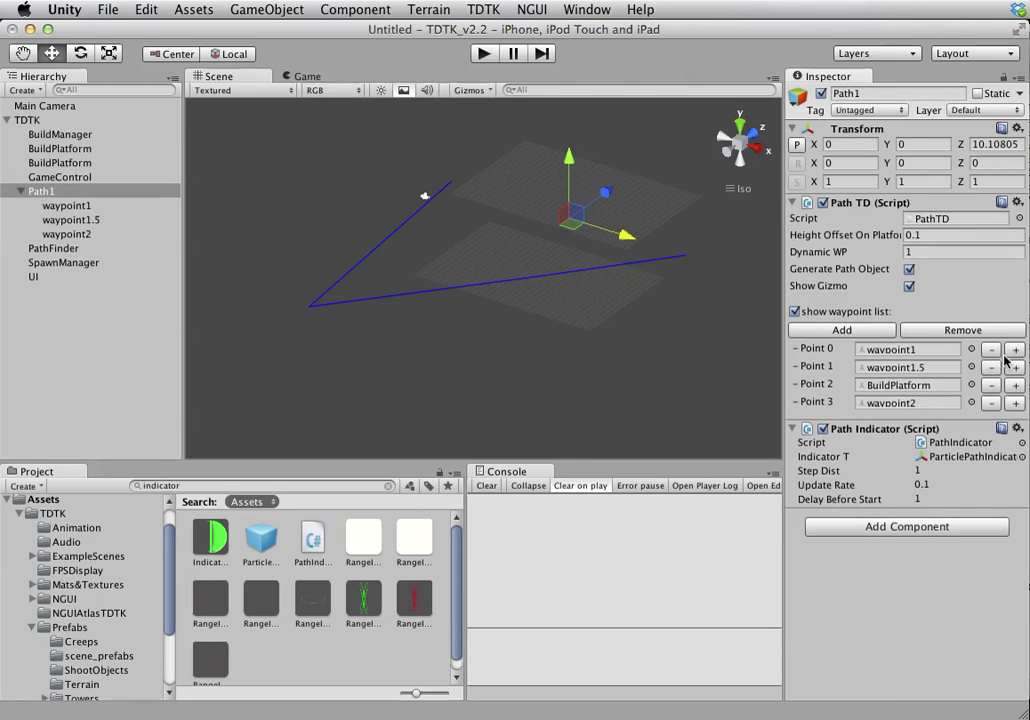
click(1012, 351)
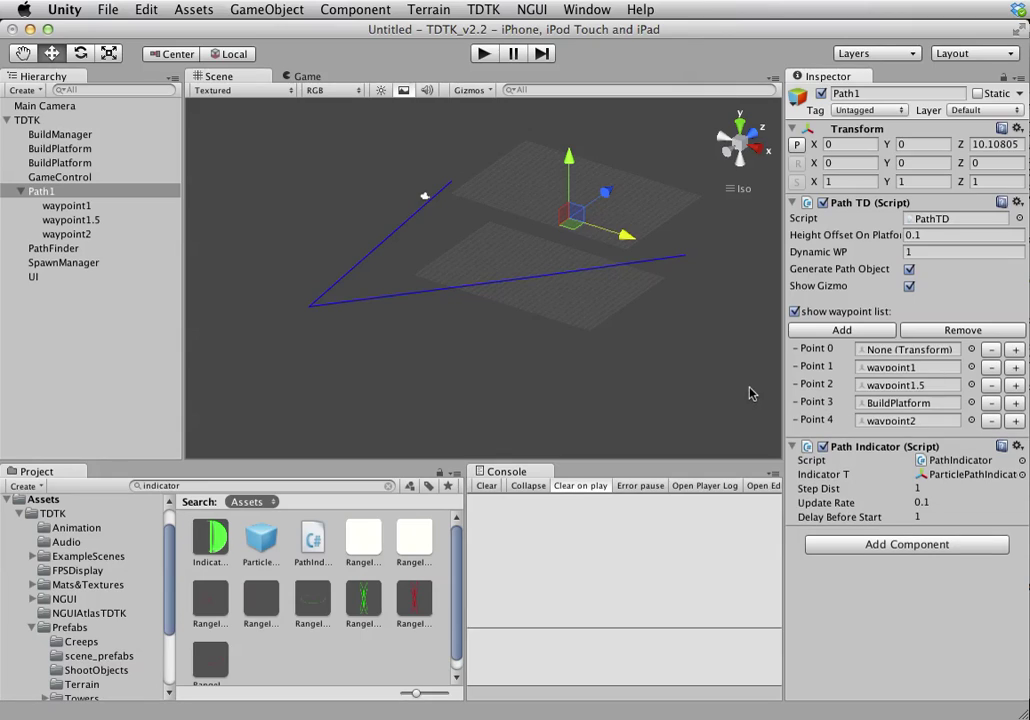
click(990, 349)
click(1015, 367)
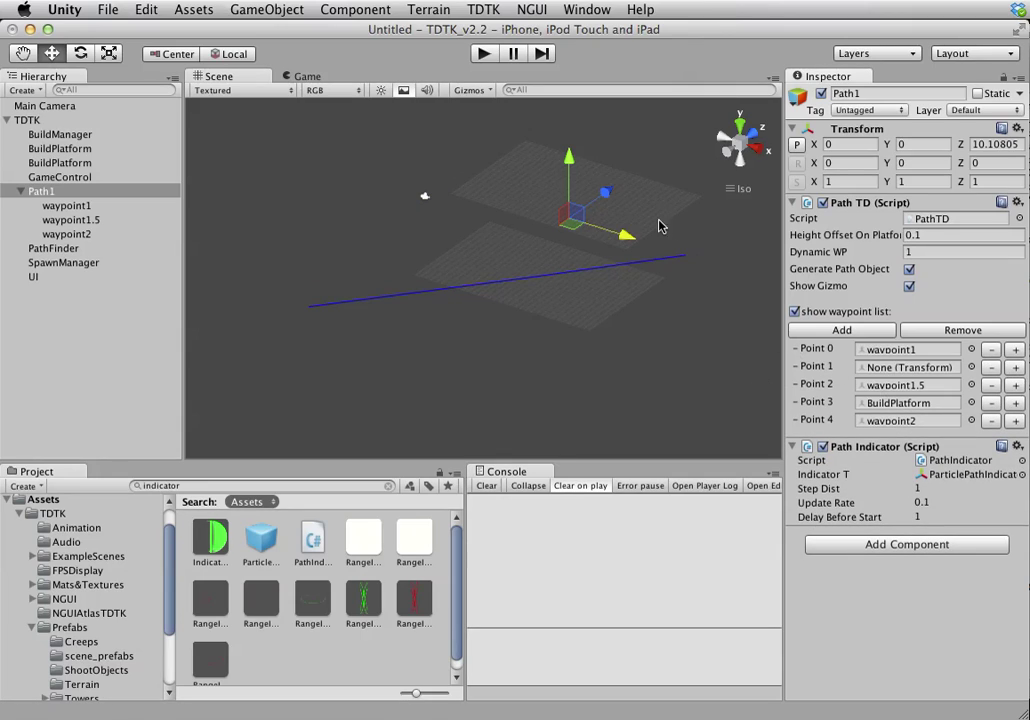
Rename the rear platform copy BuildPlatform2 and assign it to the empty Point 1 in Path1's waypoint list.
click(85, 162)
click(104, 150)
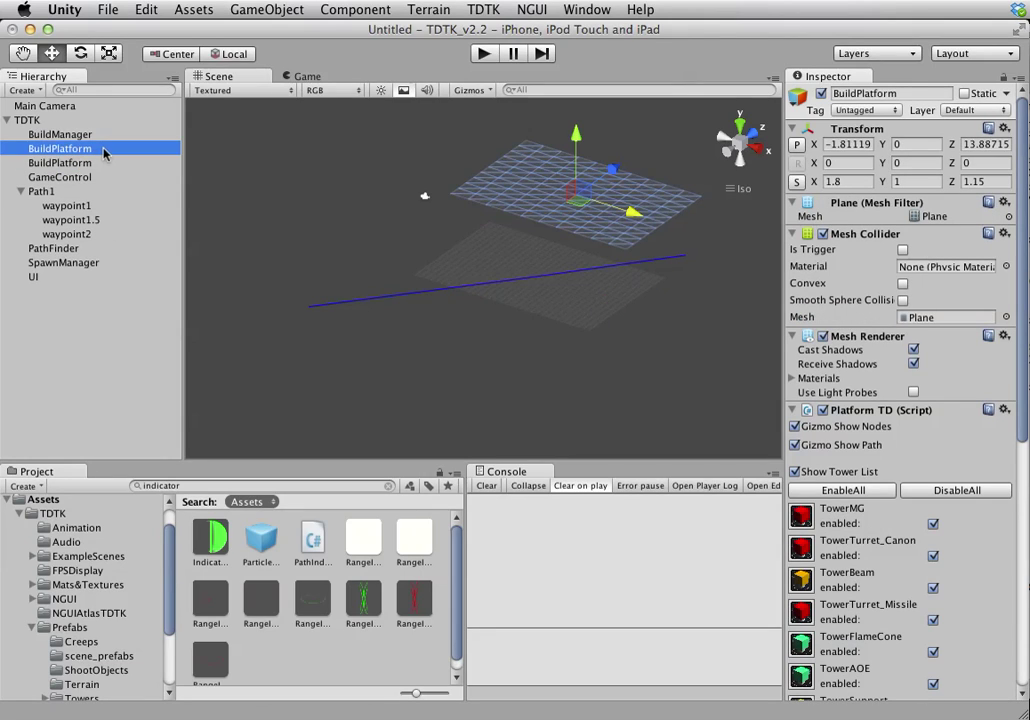
click(104, 150)
click(99, 149)
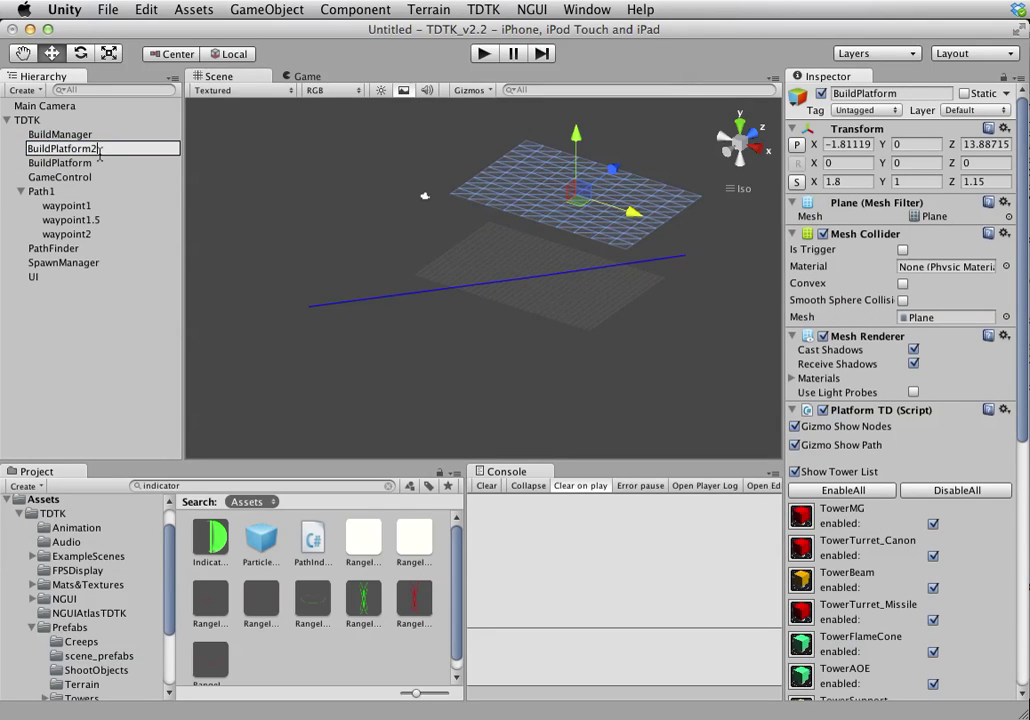
key(Return)
click(41, 191)
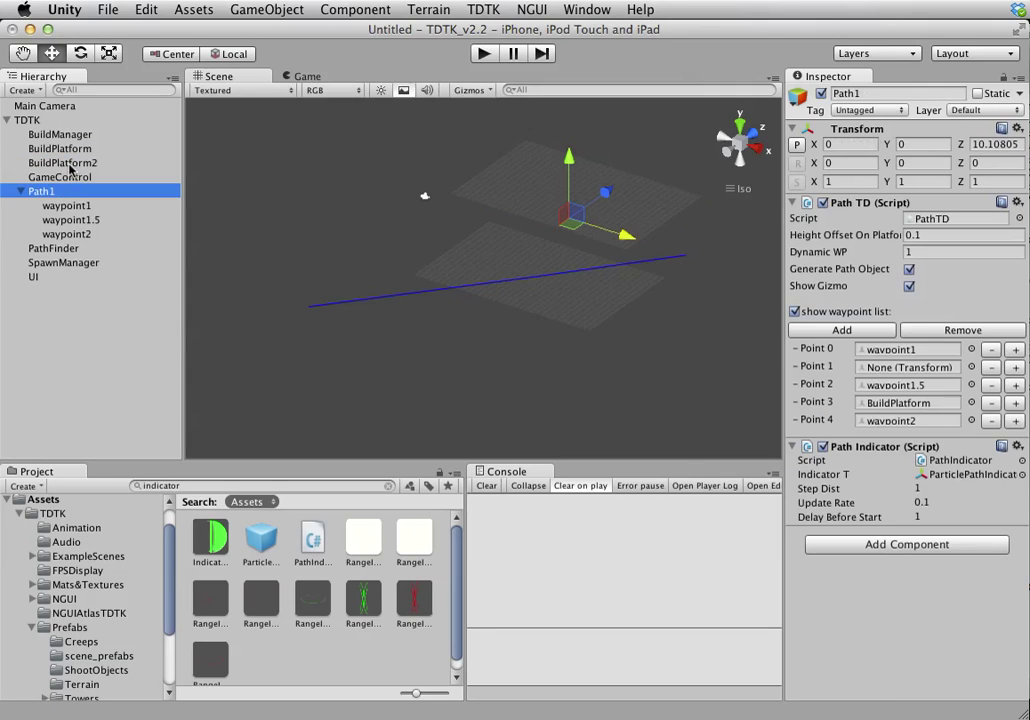
drag(62, 162, 897, 369)
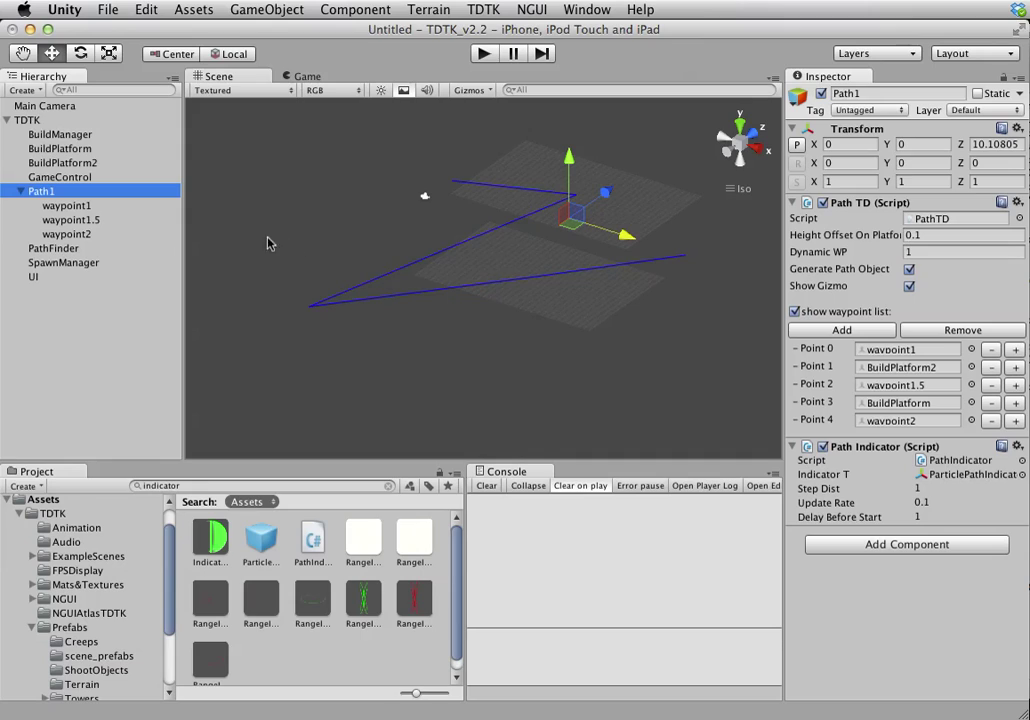
Move waypoint1 outward to about X -14.6 and locate the objects assigned to Points 1 to 3 of Path1.
click(133, 207)
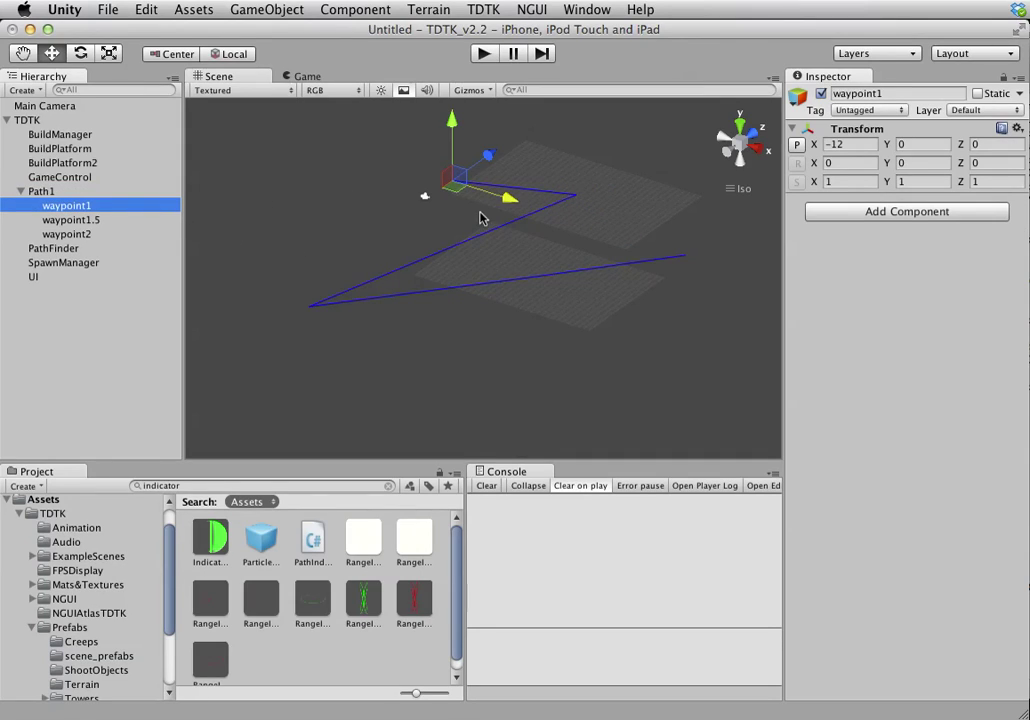
drag(507, 199, 481, 193)
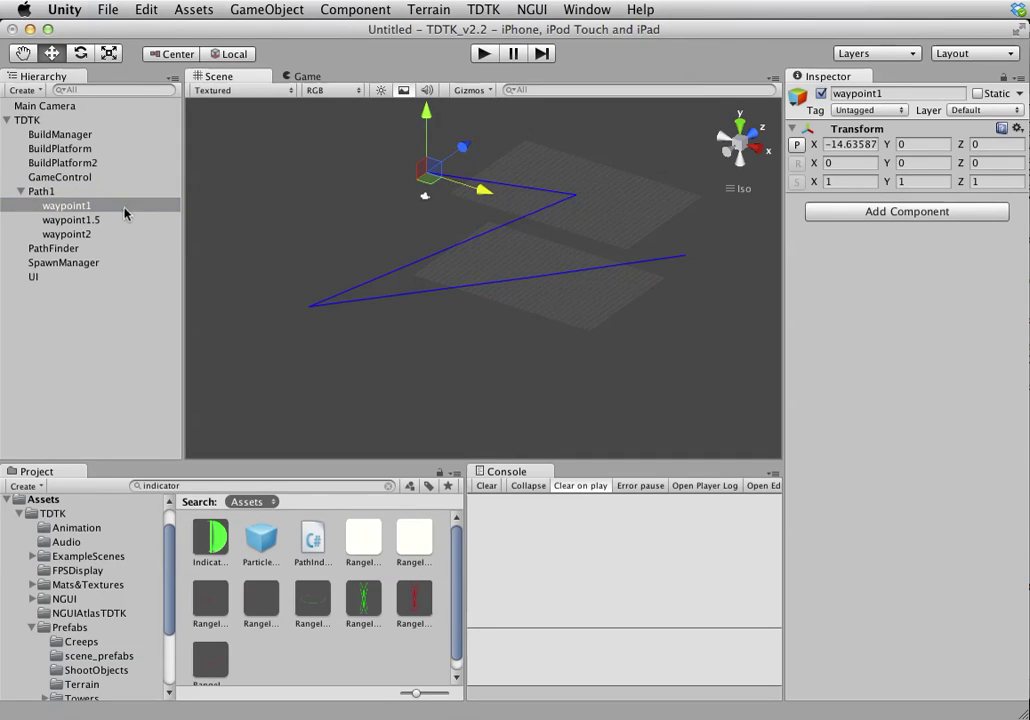
click(45, 191)
click(871, 369)
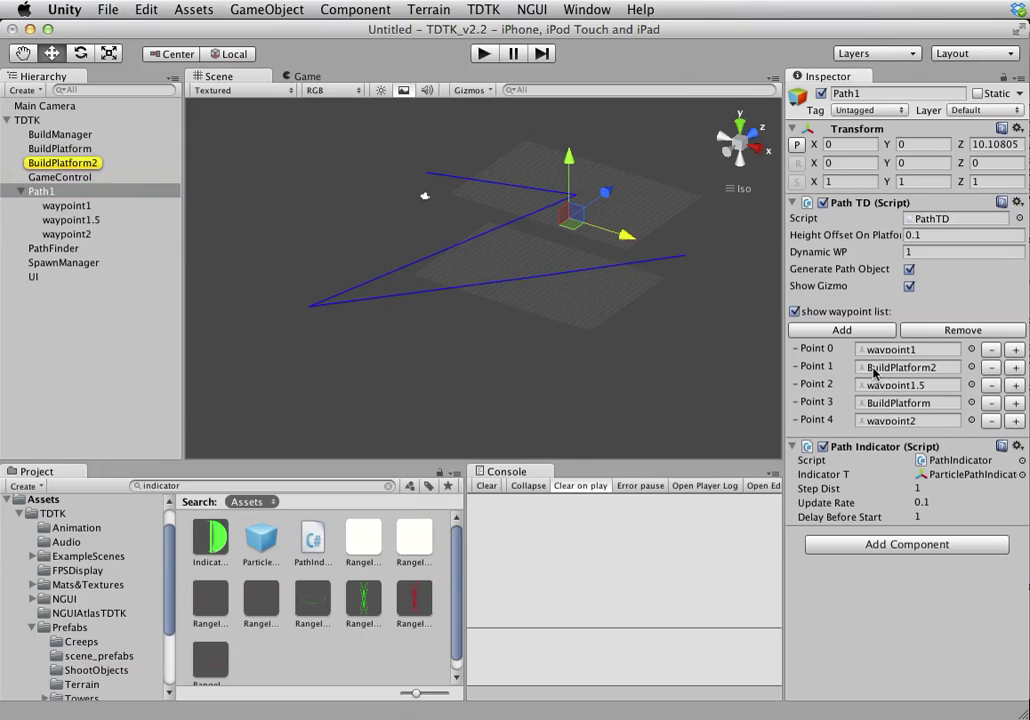
click(883, 388)
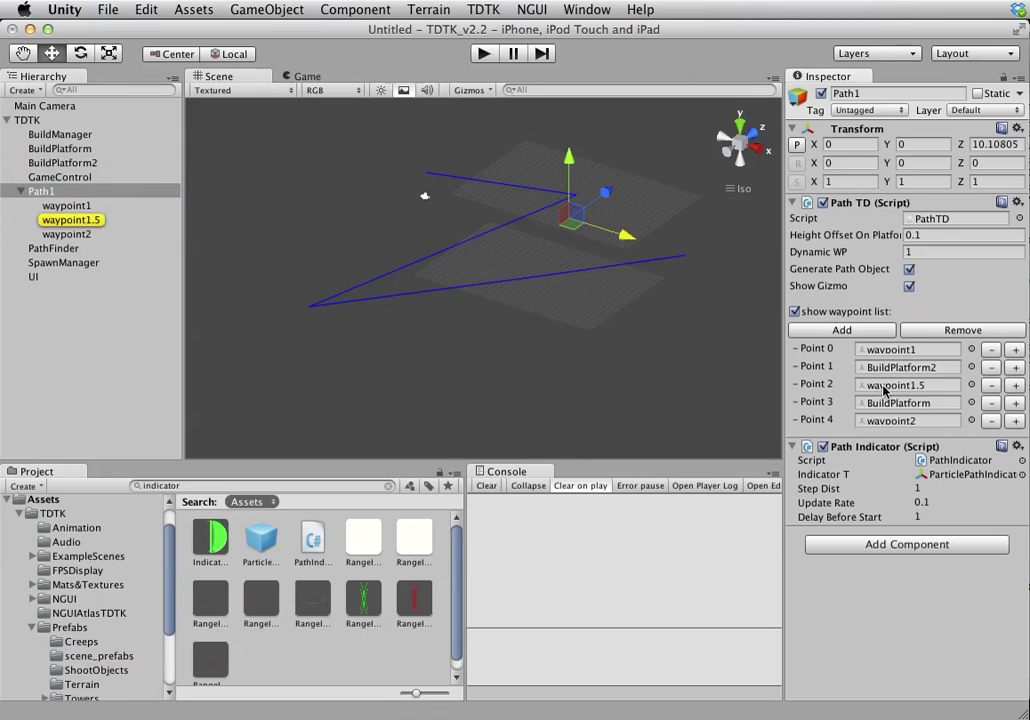
click(884, 403)
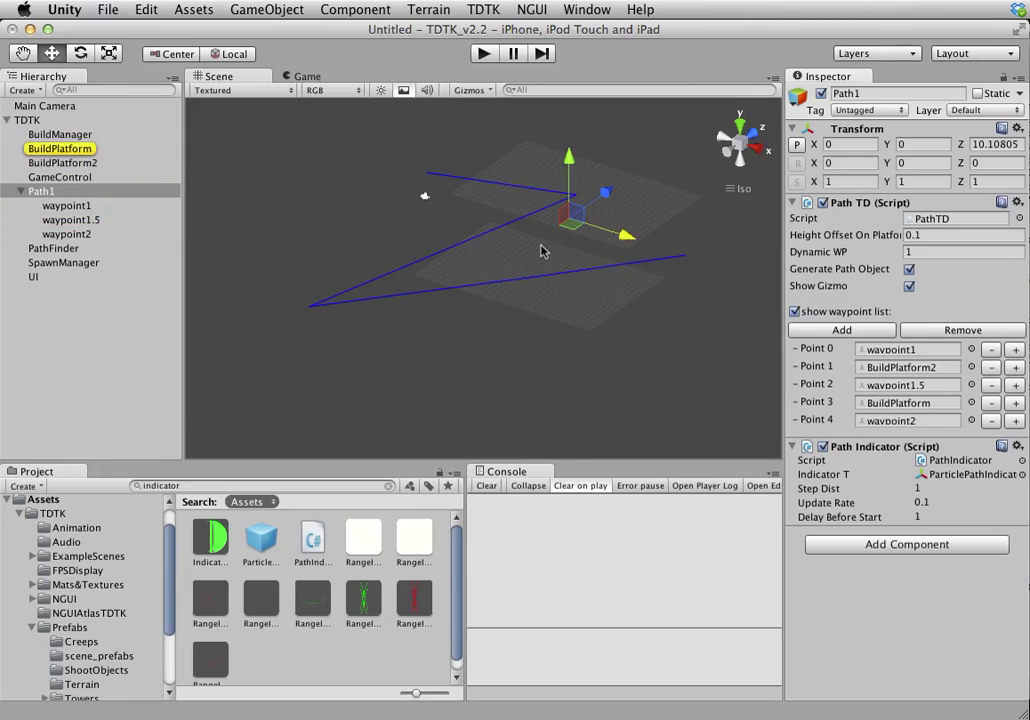
Move BuildPlatform to about X 7.6, Z -6.7 and BuildPlatform2 to about X -0.85, Z 12.9.
click(62, 149)
drag(577, 258, 574, 334)
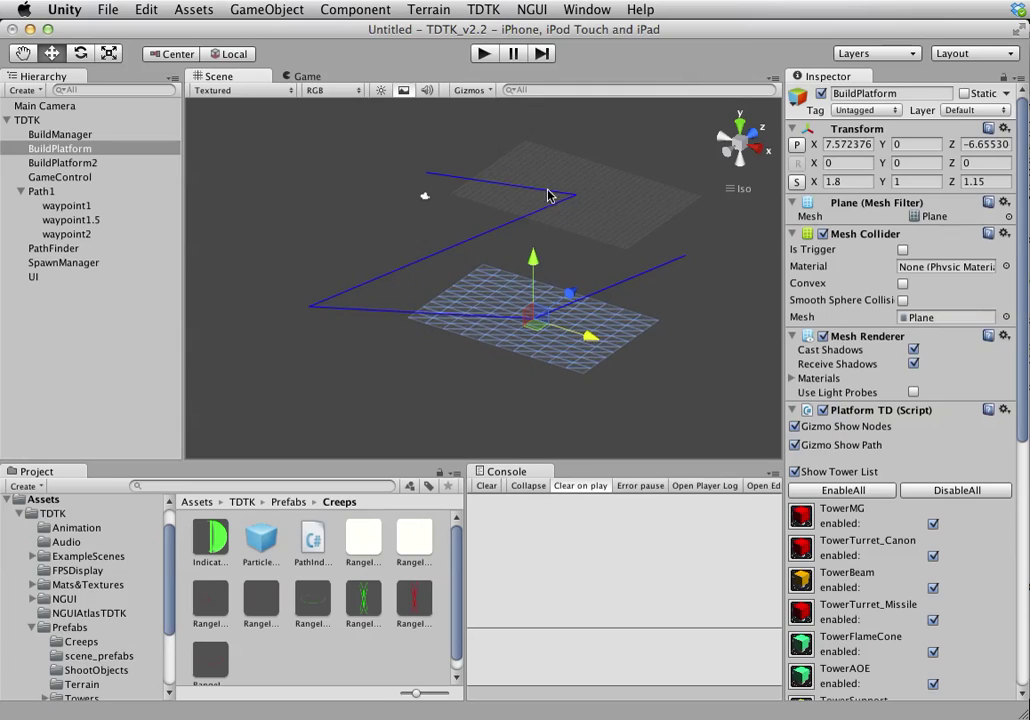
click(575, 192)
drag(612, 170, 634, 221)
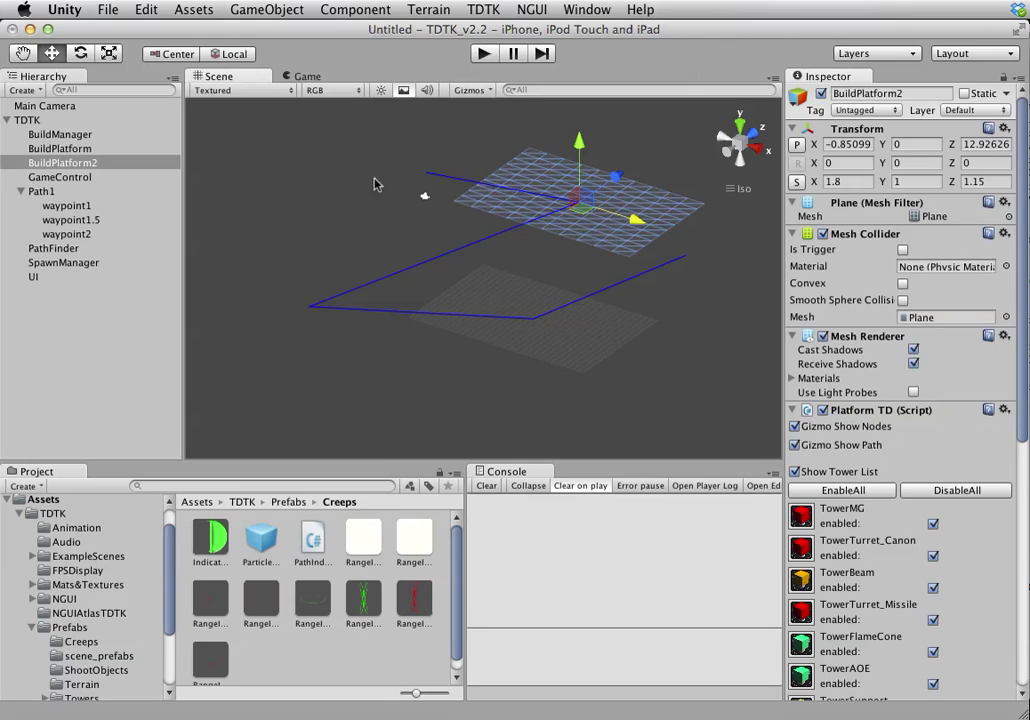
Open the ExampleLinearMultiPath scene from the ExampleScenes folder without saving the current scene, and view its whole layout.
click(33, 628)
scroll(66, 627, down, 2)
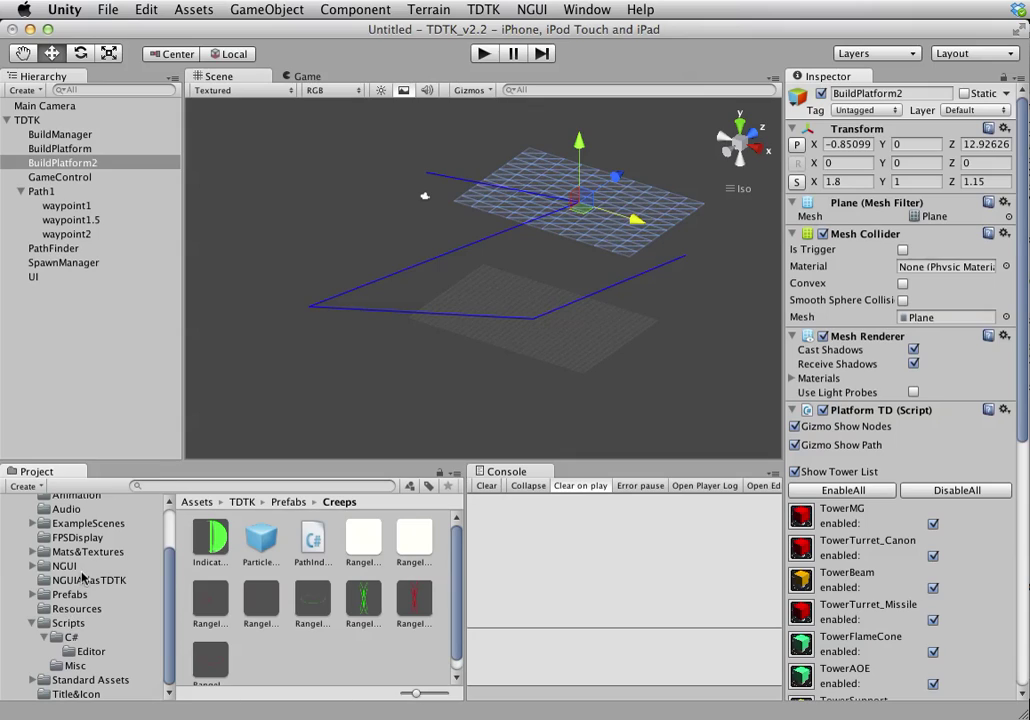
click(88, 523)
click(211, 552)
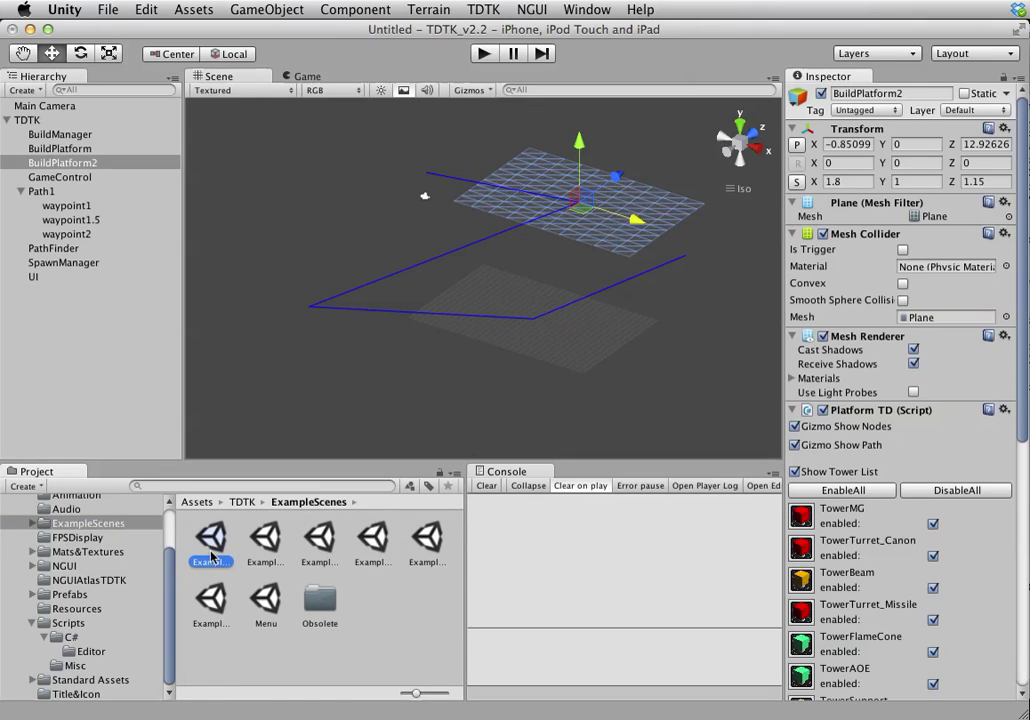
double_click(211, 555)
click(595, 278)
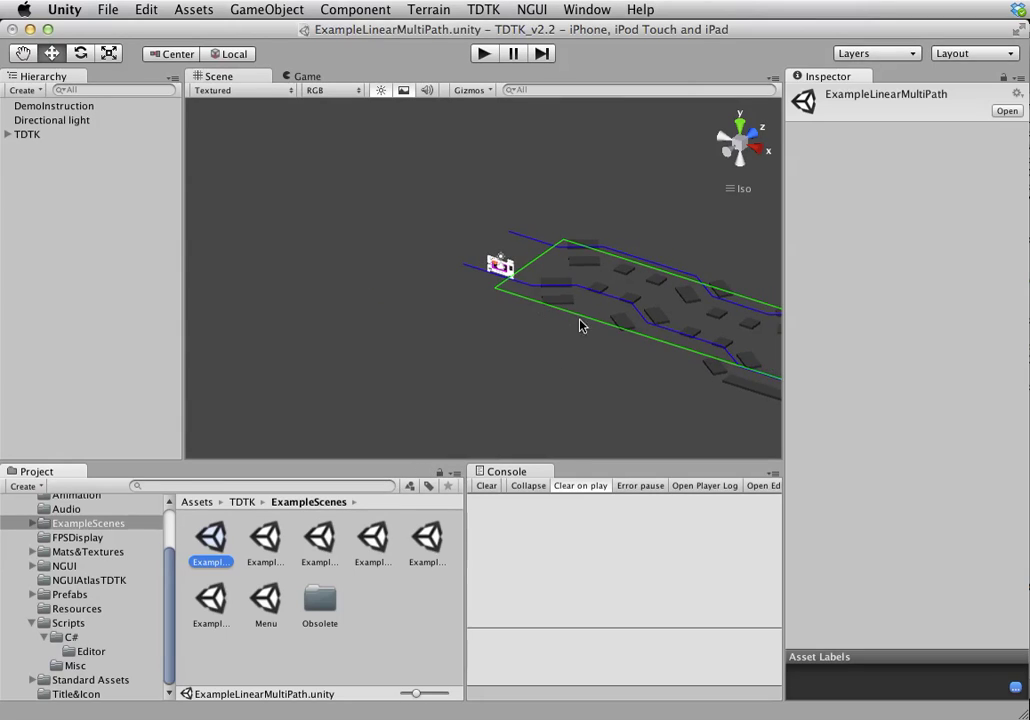
scroll(583, 325, down, 5)
Open the ExampleLinearSinglePath scene and the ExampleLinearSinglePathLoop scene in turn, discarding changes, to view their path layouts.
double_click(277, 545)
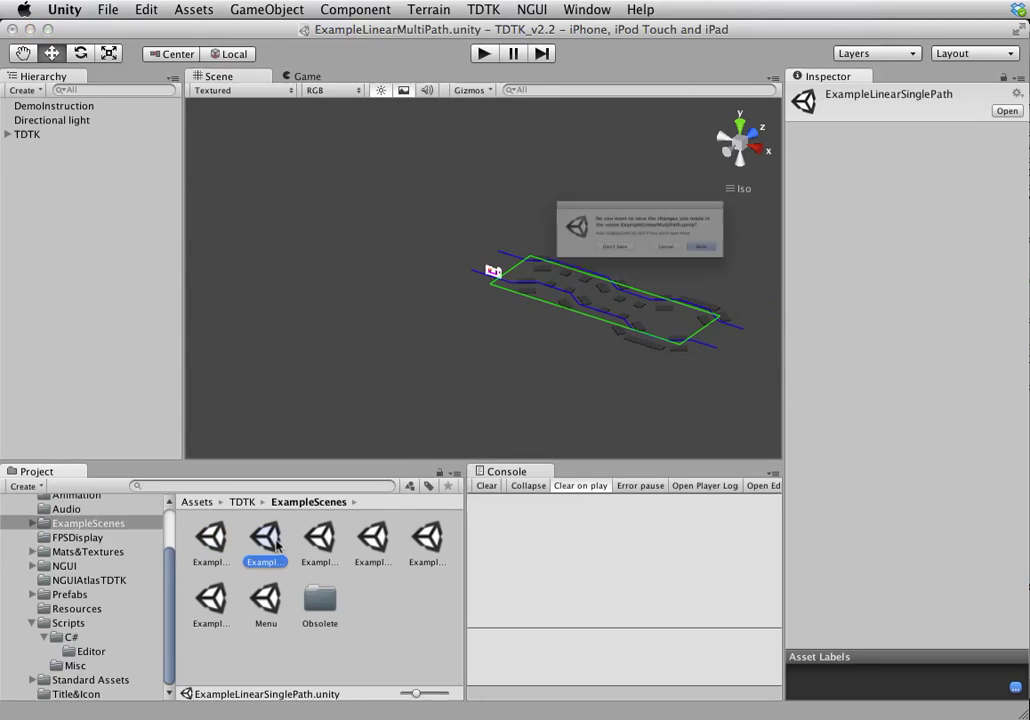
click(593, 271)
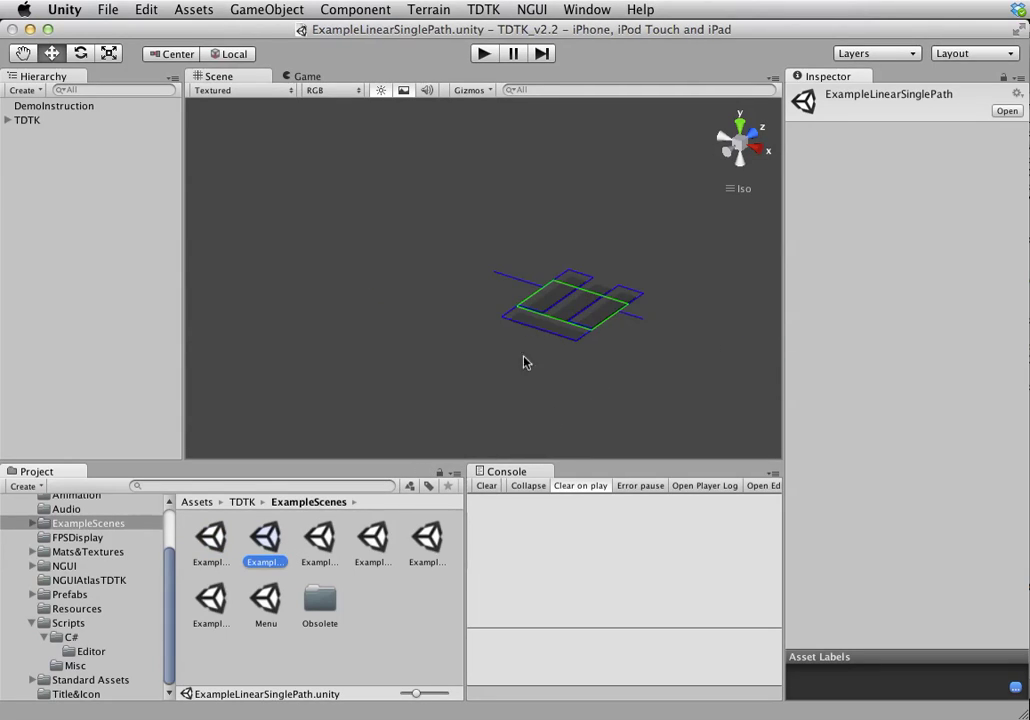
double_click(319, 540)
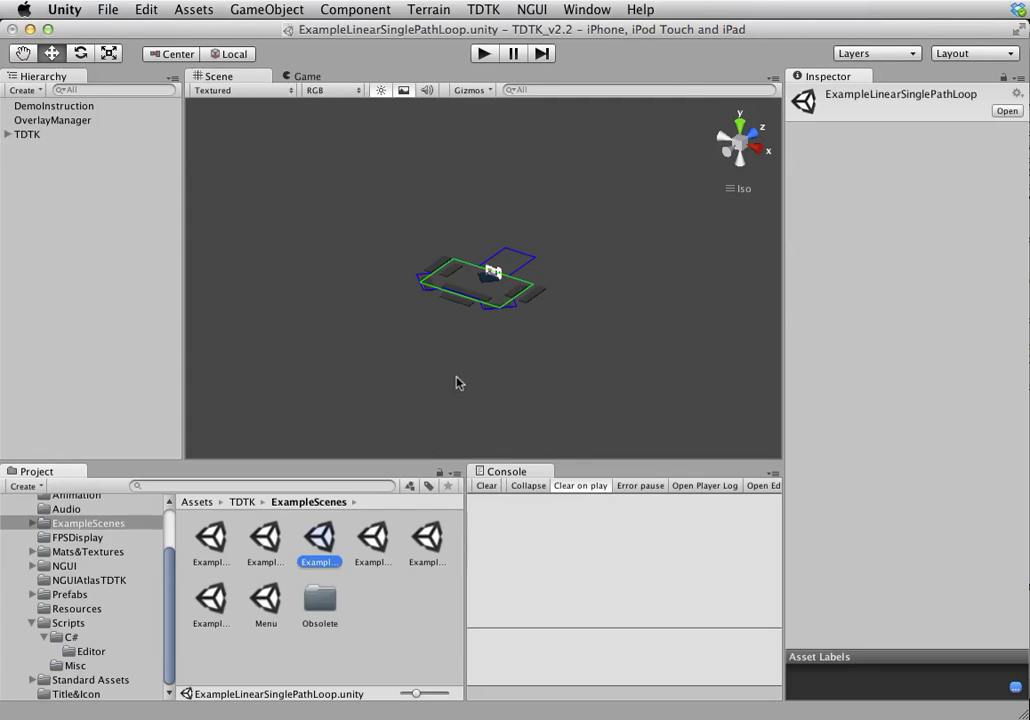
Open the ExampleMazeMultiPath scene without saving the current one and view its platform and paths up close.
double_click(372, 540)
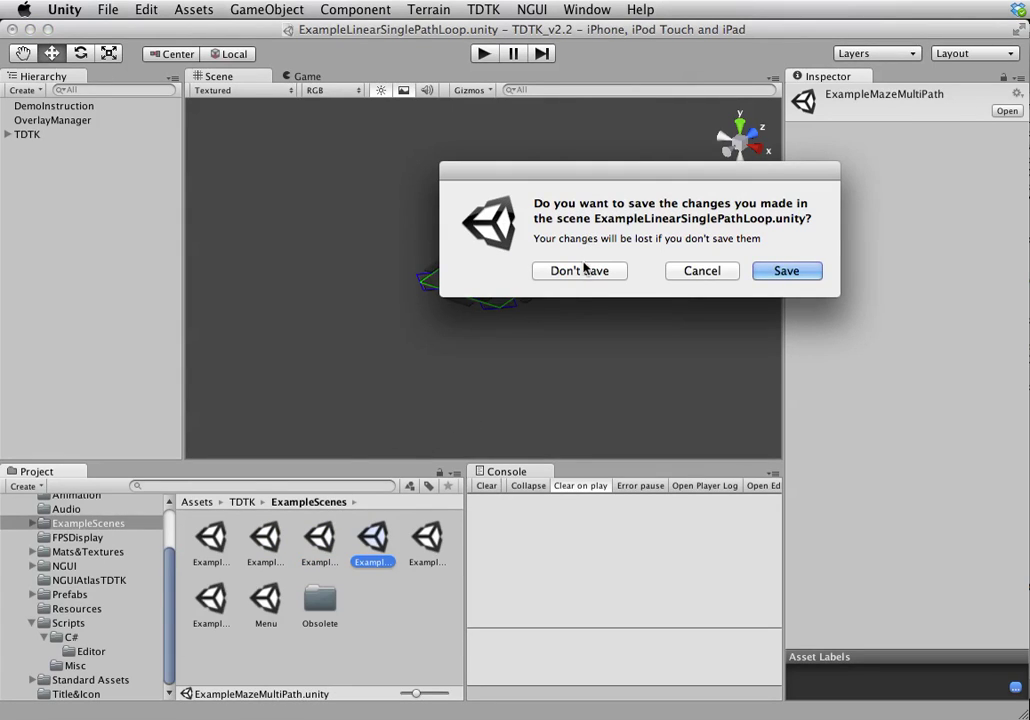
click(591, 270)
scroll(553, 282, up, 5)
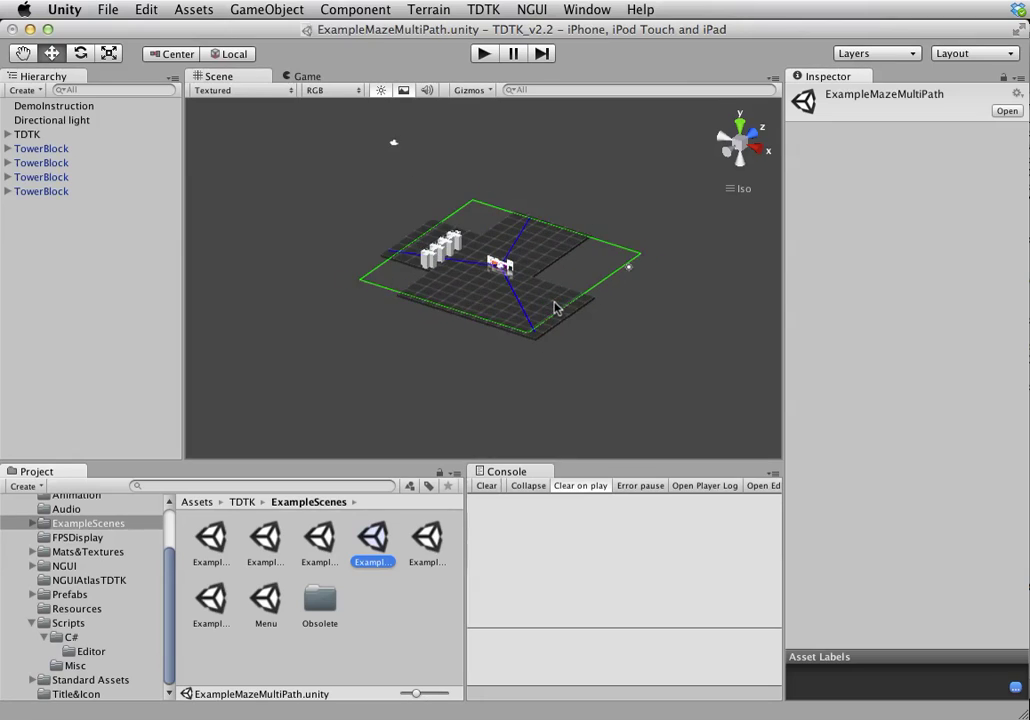
Open the ExampleMazeMultiPath&Platform scene without saving the current one and examine its platforms and paths from another angle.
key(Right)
key(super+Down)
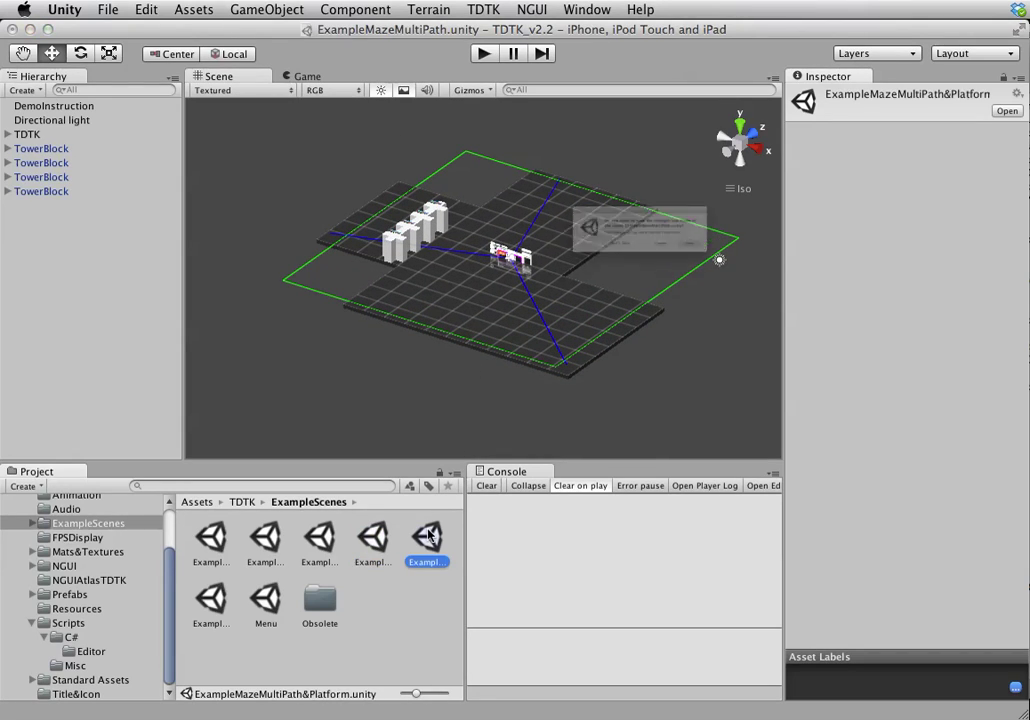
click(568, 271)
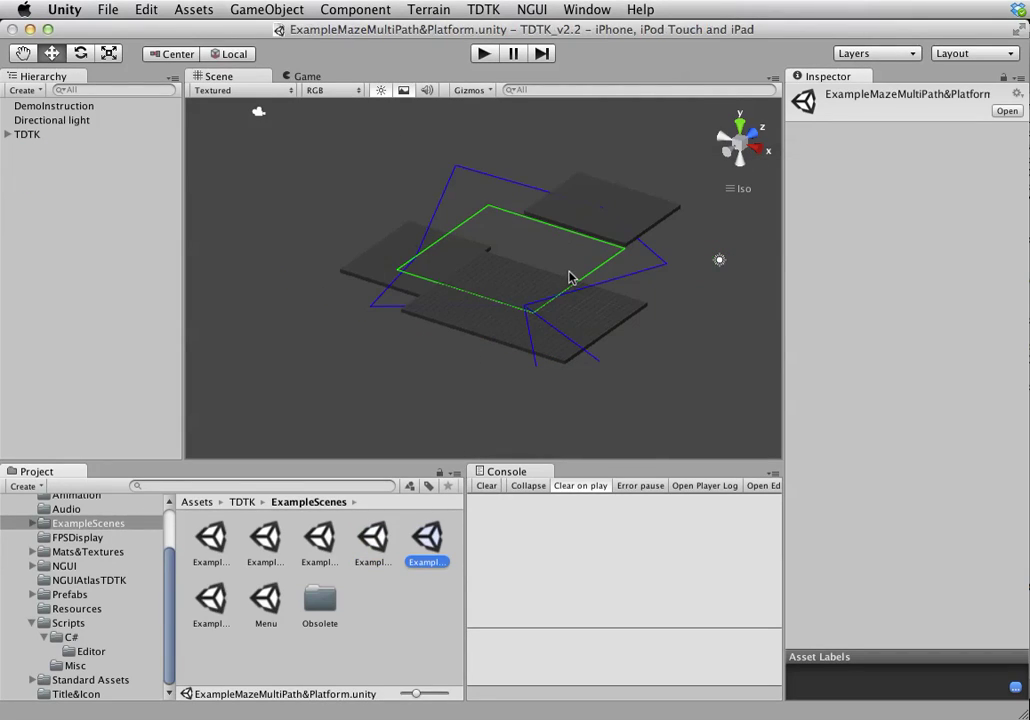
alt+drag(575, 276, 566, 290)
drag(499, 297, 607, 262)
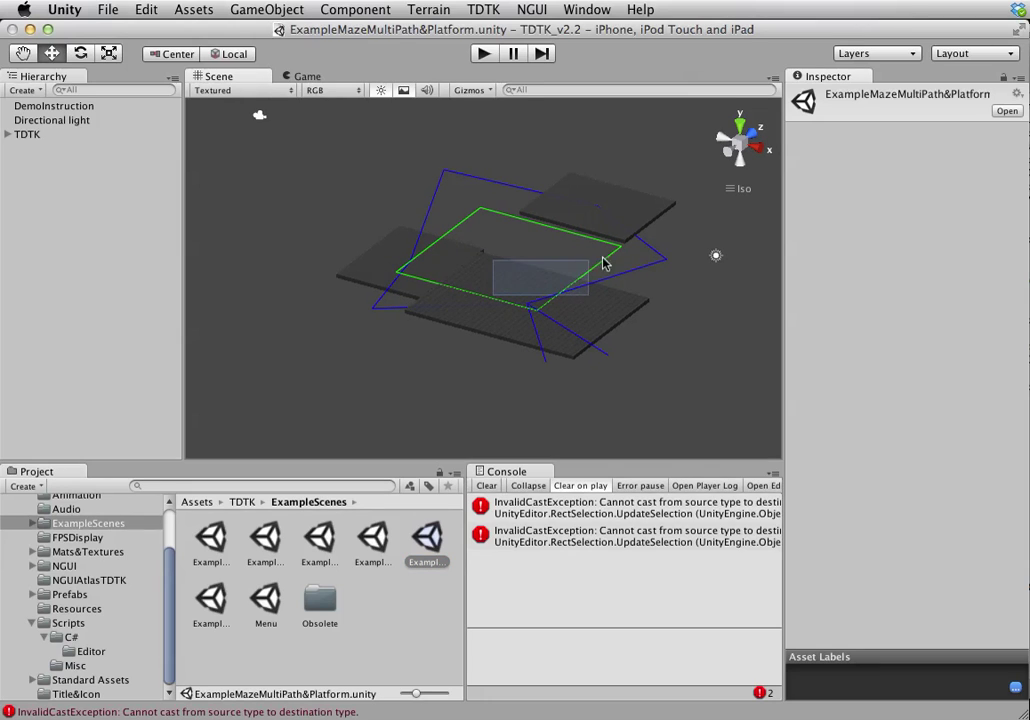
alt+drag(384, 278, 552, 306)
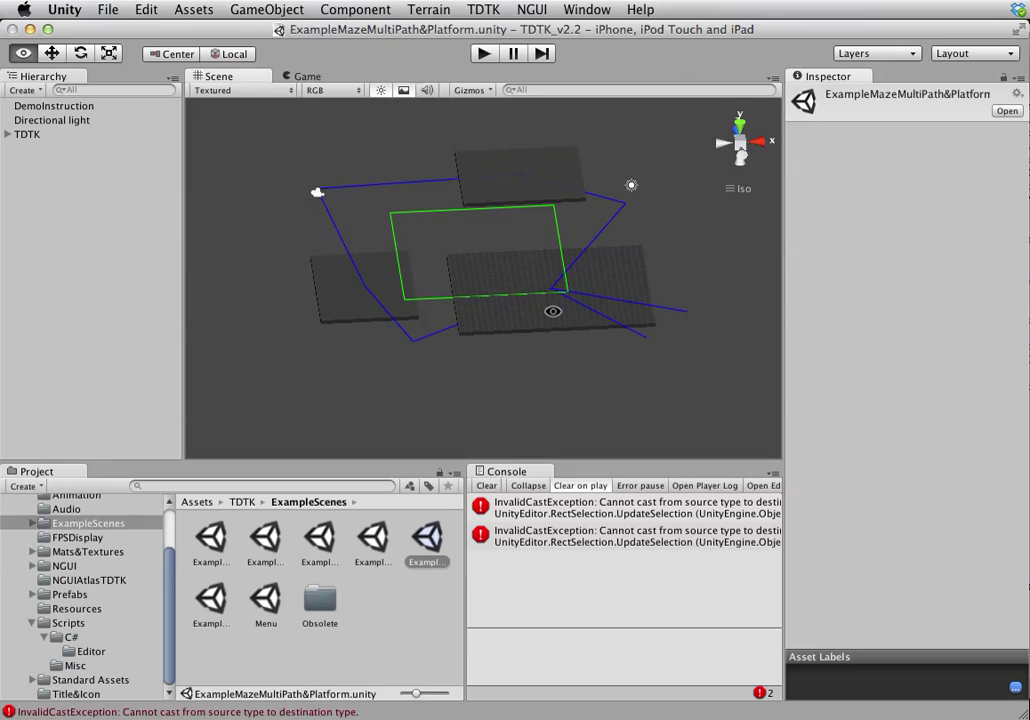